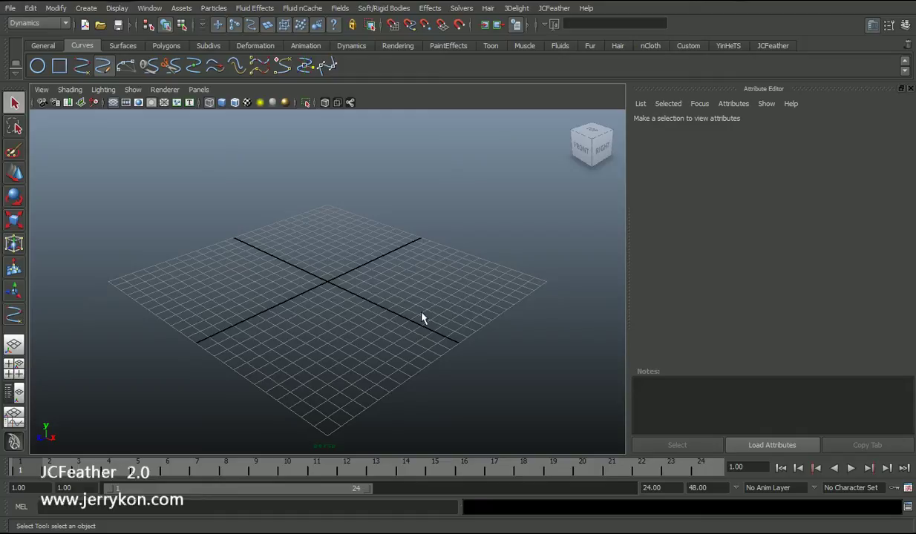
Step: Create a polygon plane about 18.2 wide and 20.7 high across the middle of the grid
click(166, 45)
click(126, 65)
alt+drag(219, 200, 290, 241)
drag(247, 189, 445, 394)
Step: Set the plane's width and height subdivisions to 20 each
click(751, 131)
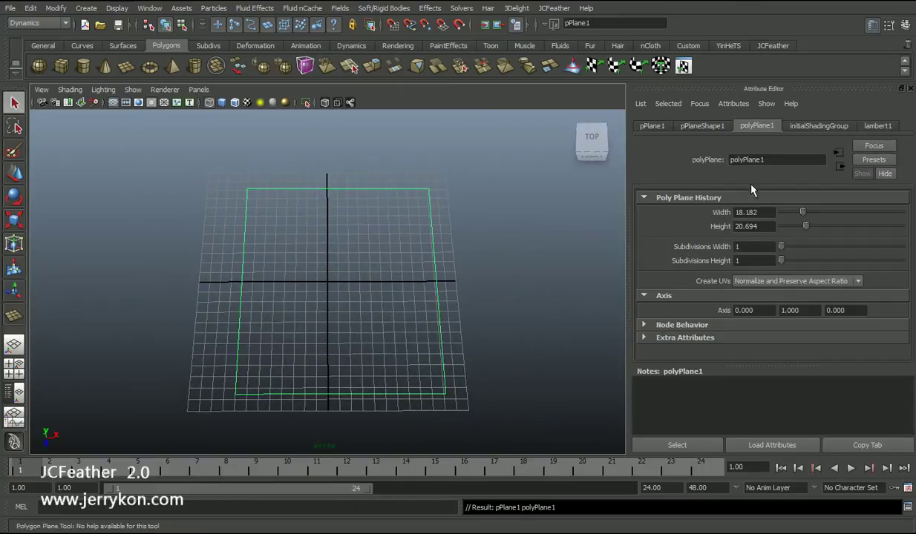
click(744, 247)
text(20)
key(Return)
key(Tab)
text(20)
key(Return)
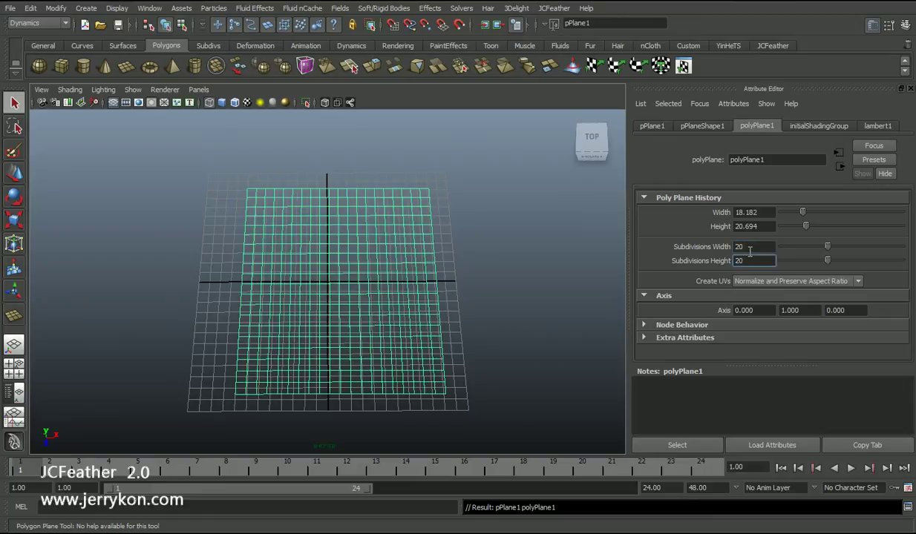
Step: Duplicate the plane and move the copy along the X axis until it sits beside the original
scroll(370, 326, up, 2)
key(w)
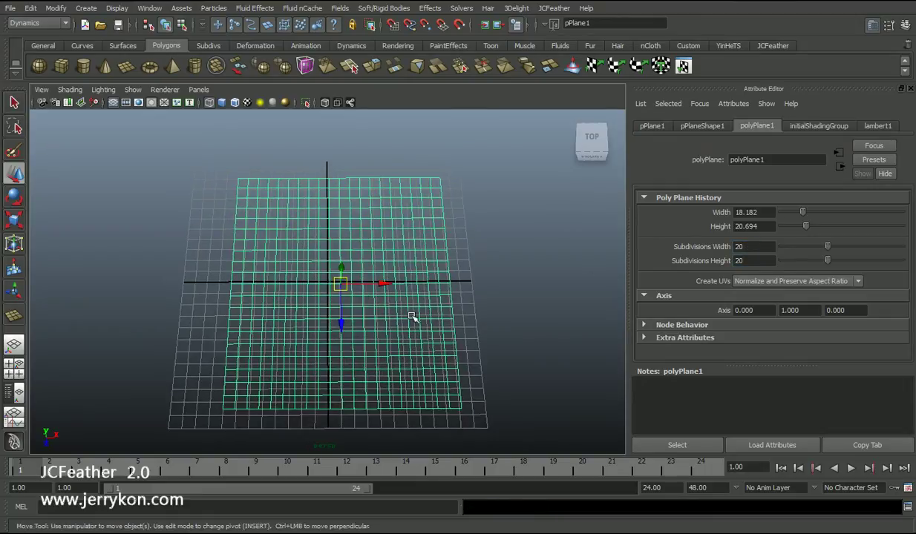
alt+middle_drag(398, 312, 365, 315)
key(q)
alt+drag(396, 294, 425, 300)
click(425, 300)
click(376, 302)
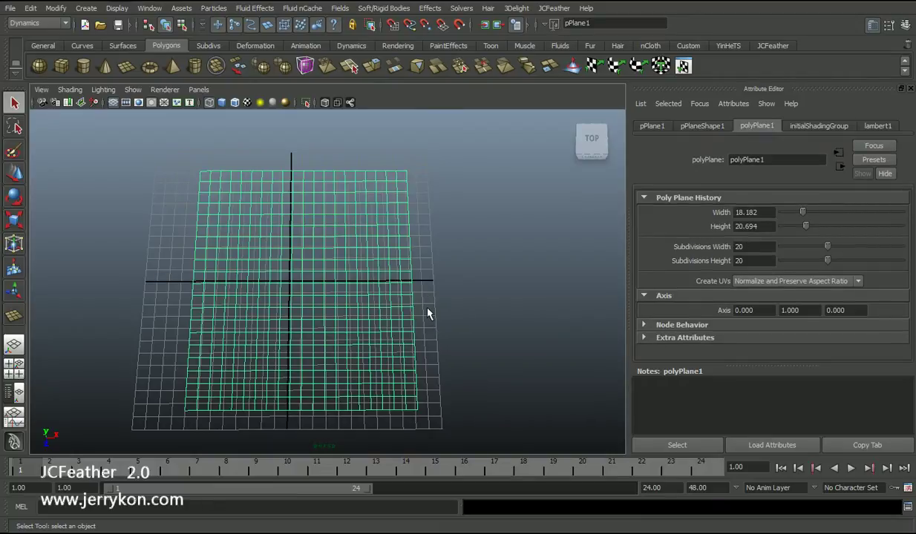
alt+drag(428, 311, 403, 308)
key(w)
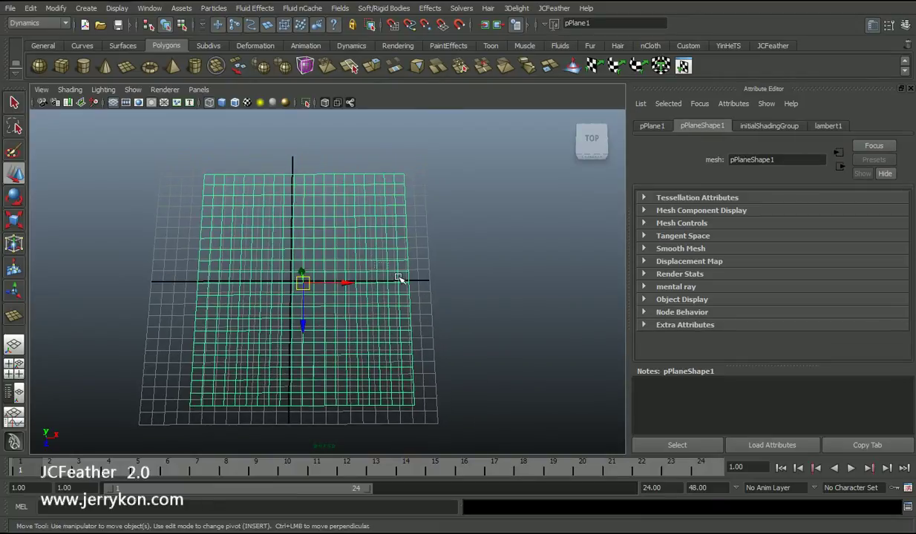
key(ctrl+d)
drag(347, 282, 608, 288)
scroll(454, 303, down, 1)
key(q)
alt+drag(401, 340, 407, 342)
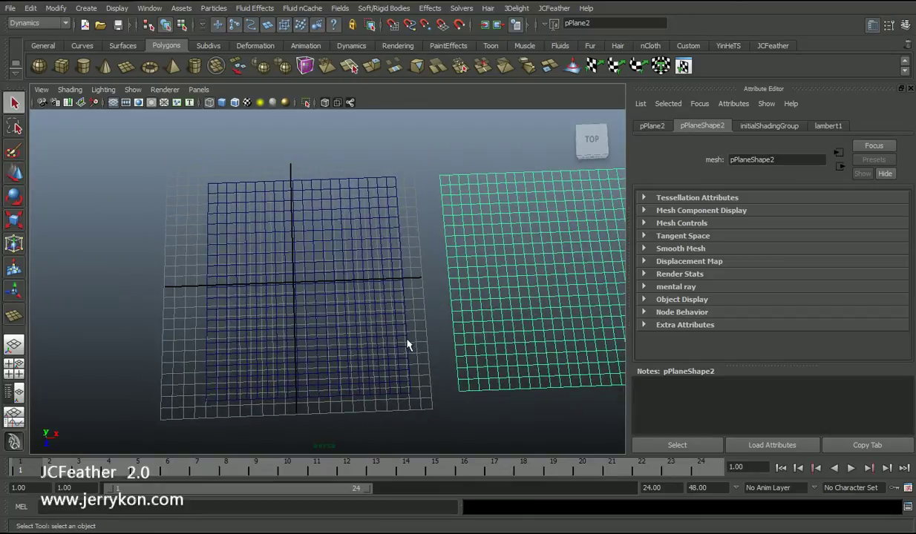
Step: Draw a four-point EP curve bowing inward along the length of the original plane, on its negative X half
click(398, 297)
key(w)
key(q)
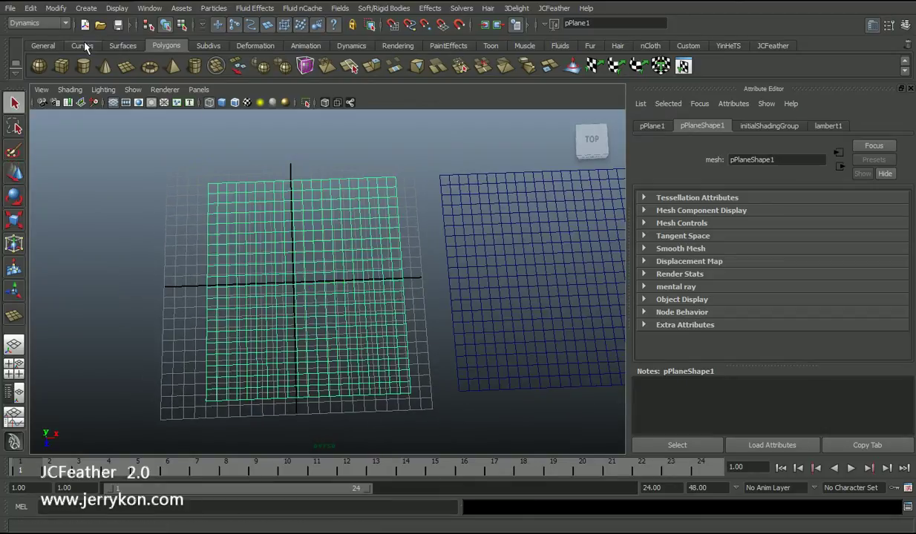
click(82, 45)
click(82, 65)
click(82, 64)
alt+drag(325, 275, 317, 277)
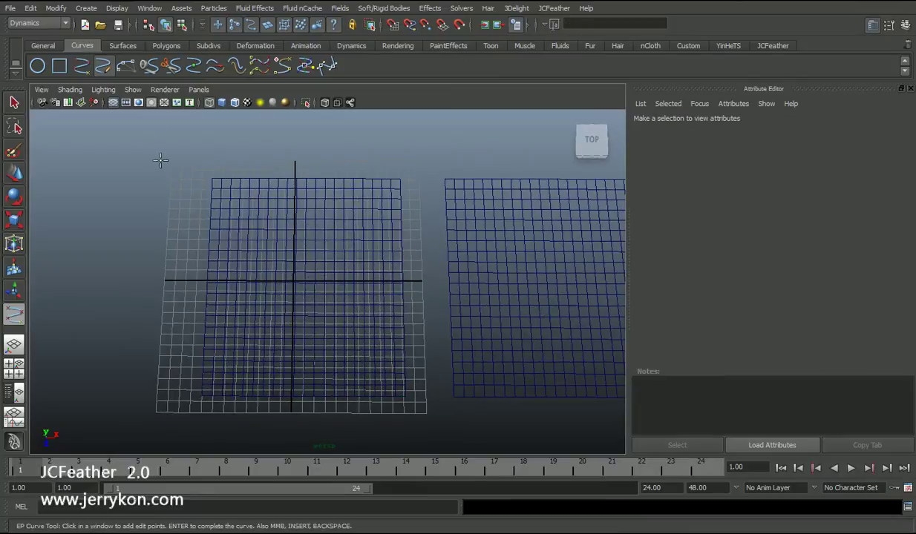
alt+drag(248, 248, 267, 251)
click(226, 183)
click(246, 244)
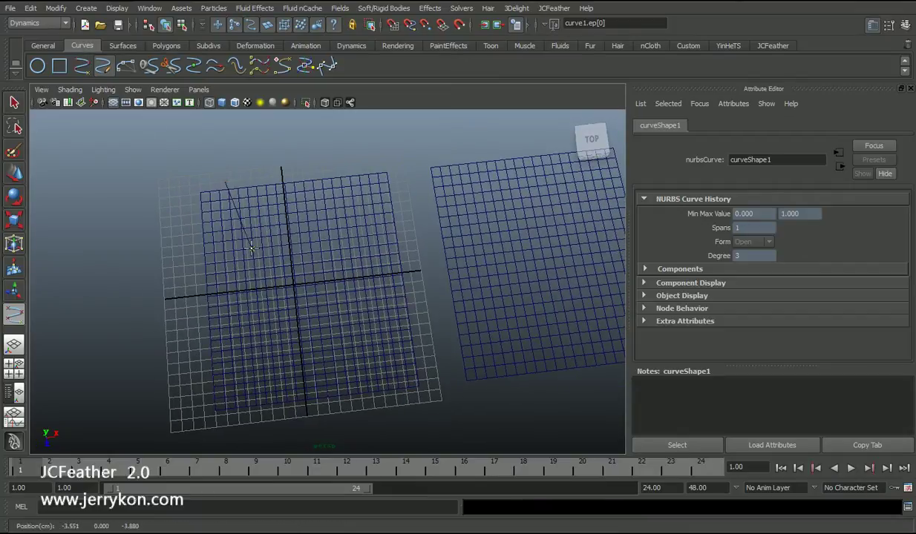
click(261, 345)
click(239, 400)
alt+drag(335, 372, 338, 391)
key(Return)
Step: Draw a second four-point EP curve along the original plane's positive X half, bowing toward the first curve
click(353, 175)
click(343, 259)
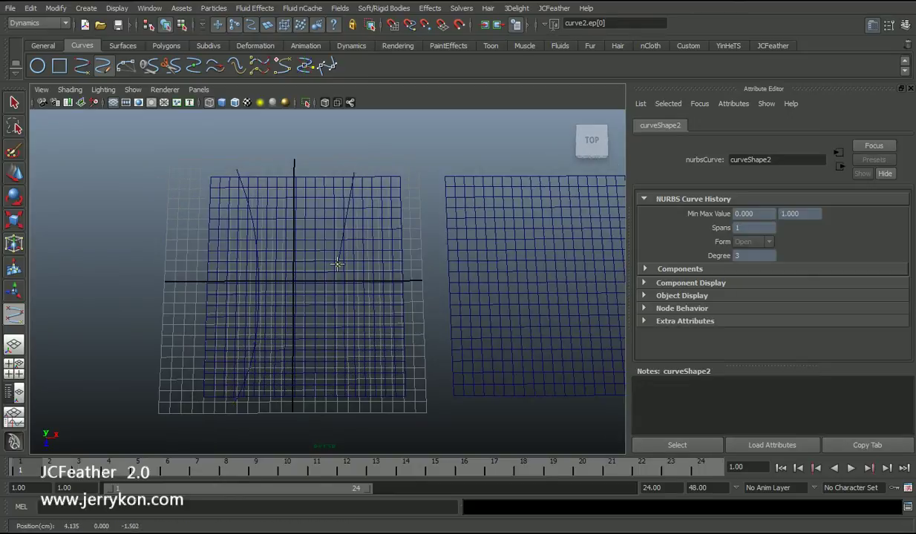
click(349, 364)
click(388, 418)
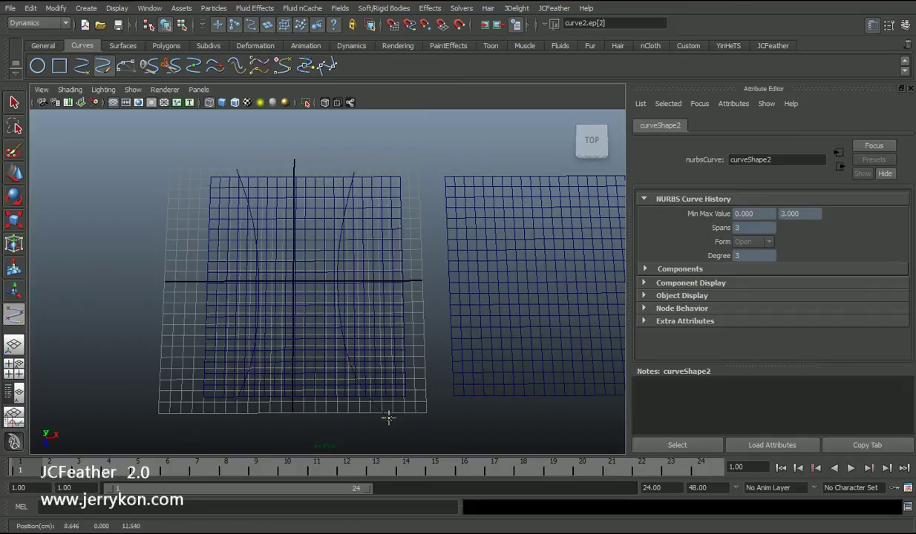
key(w)
key(q)
alt+middle_drag(358, 341, 341, 347)
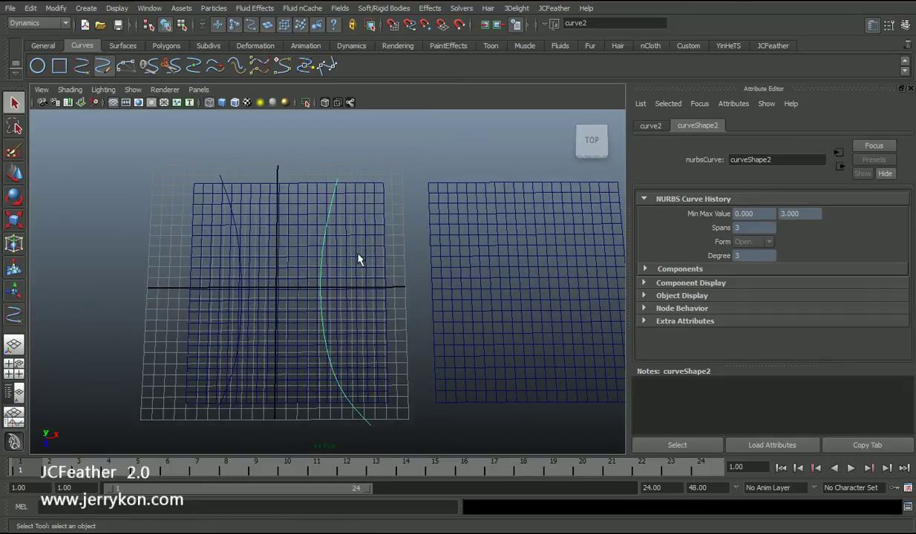
Step: Create a JCPreGuid on the original plane, keeping the JC PreGuid commands available in a floating window
click(379, 284)
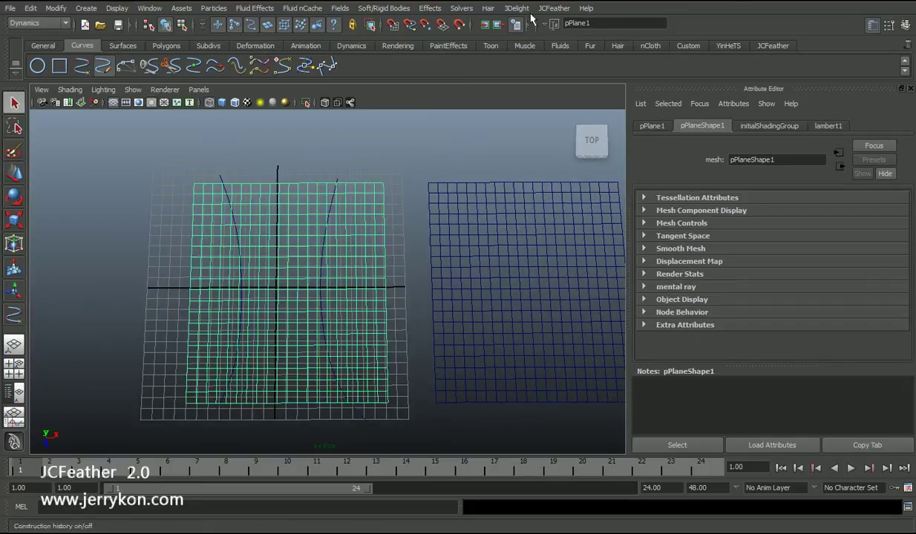
click(553, 8)
mouse_move(579, 213)
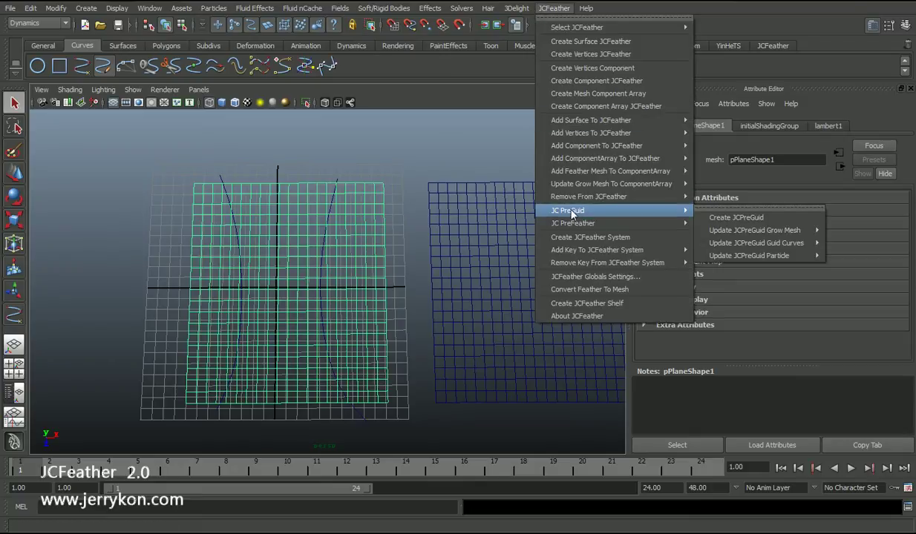
click(753, 208)
drag(653, 190, 507, 161)
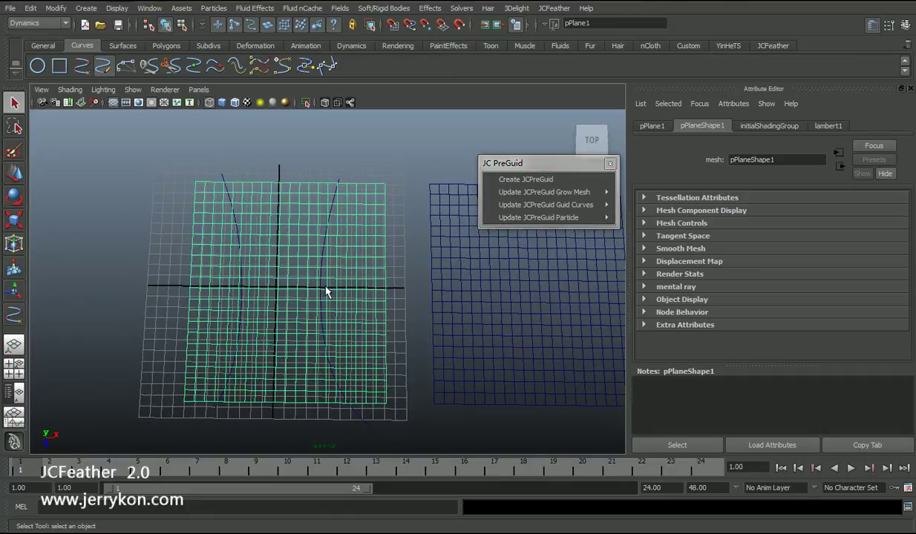
Step: Assign both EP curves as the guide curves of jcPreGuidShape1
click(219, 408)
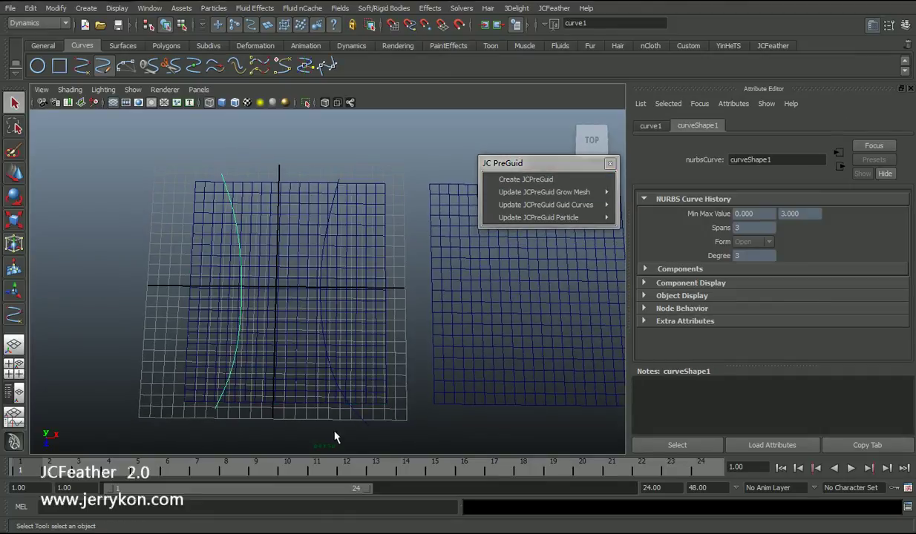
click(353, 421)
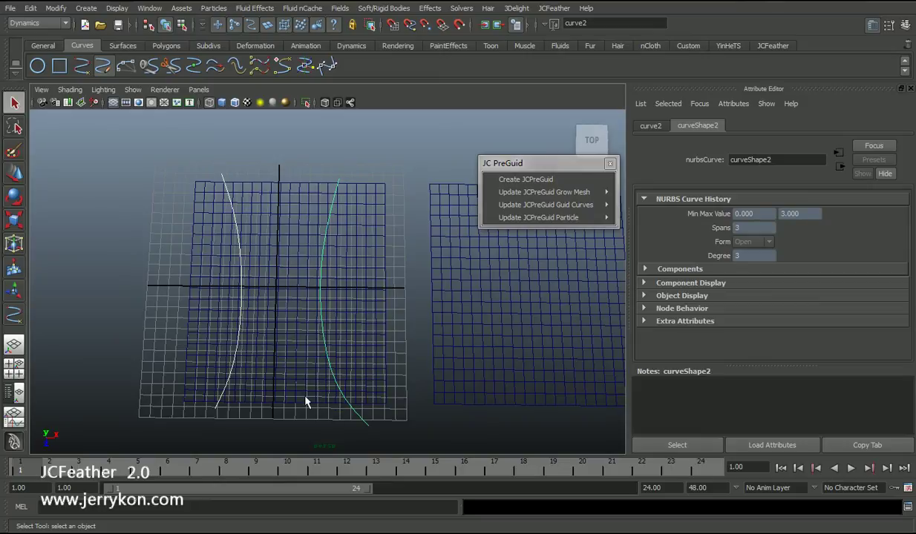
mouse_move(523, 205)
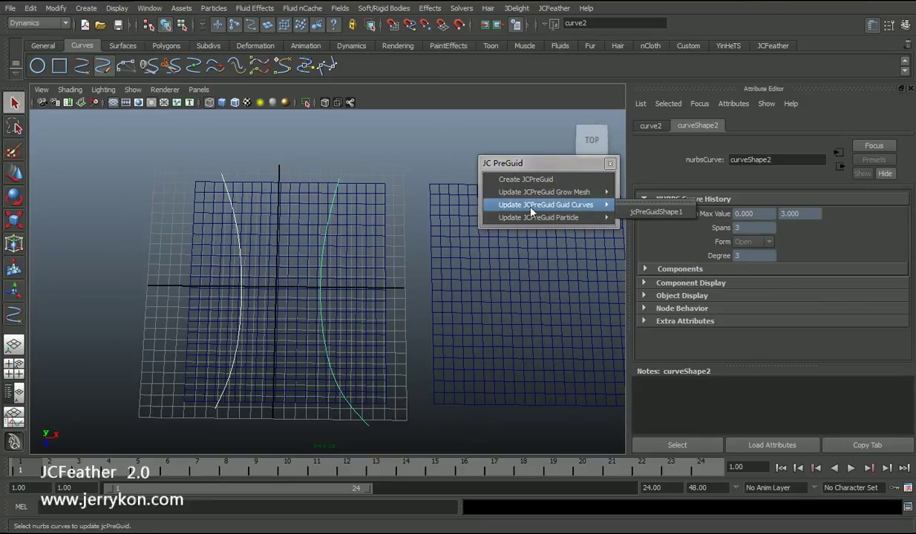
click(636, 212)
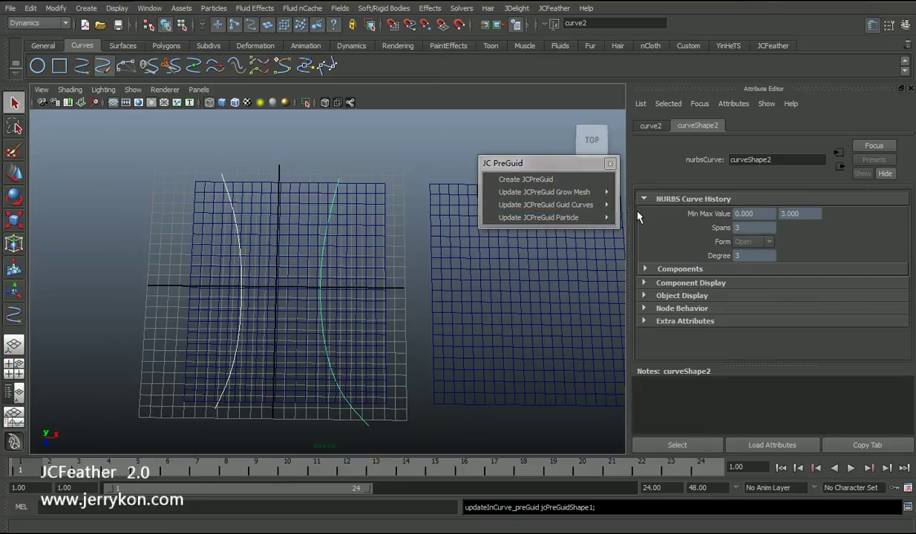
alt+drag(380, 297, 385, 294)
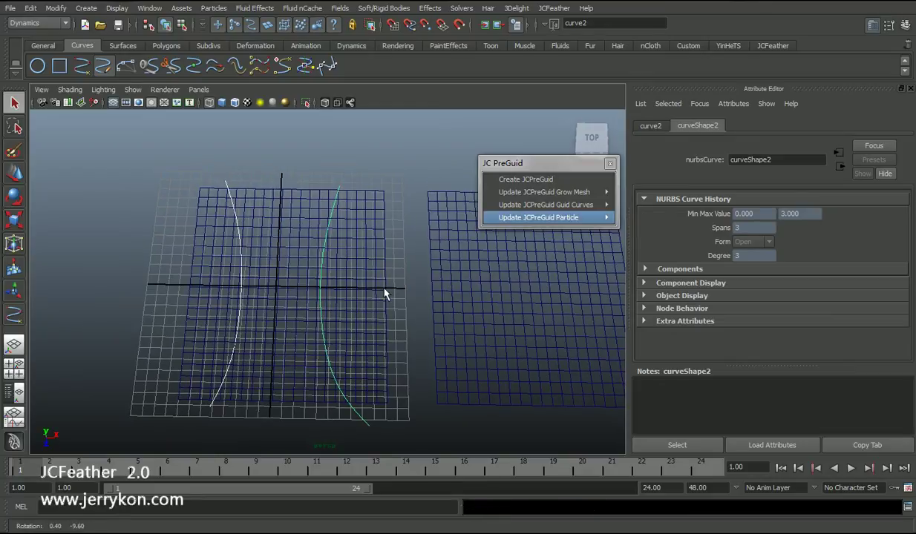
Step: Set jcPreGuid1's Point Type to Mesh Vertex and its Global Length to 0.470
click(13, 369)
click(92, 221)
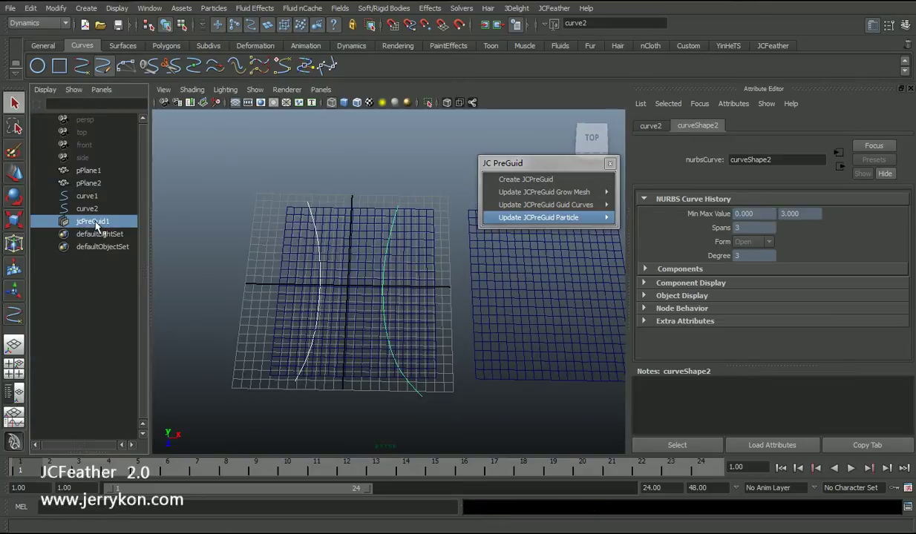
click(609, 164)
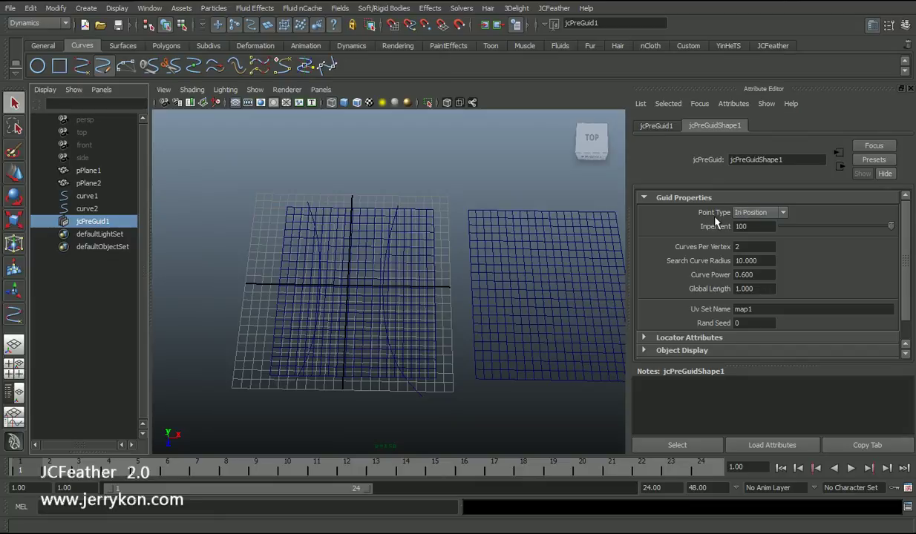
click(751, 214)
click(758, 224)
alt+drag(594, 248, 442, 331)
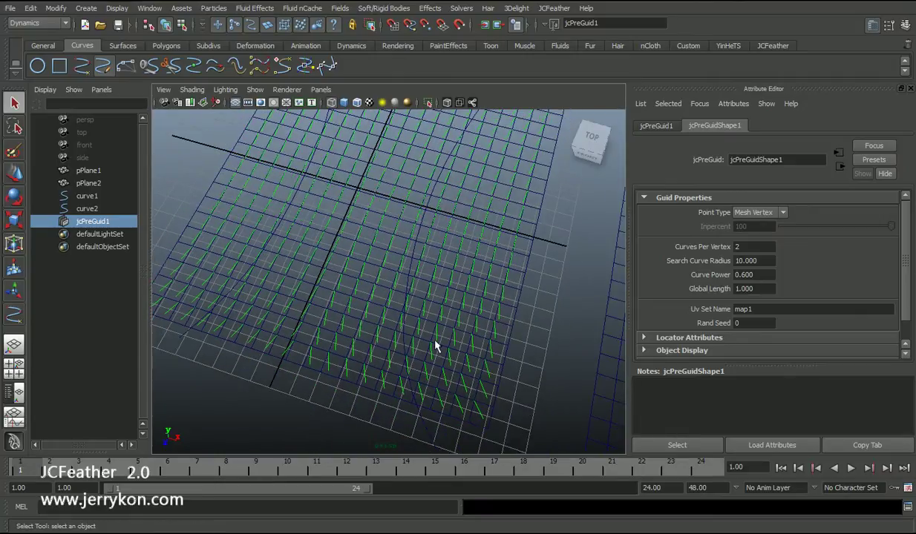
click(763, 290)
alt+drag(445, 326, 392, 322)
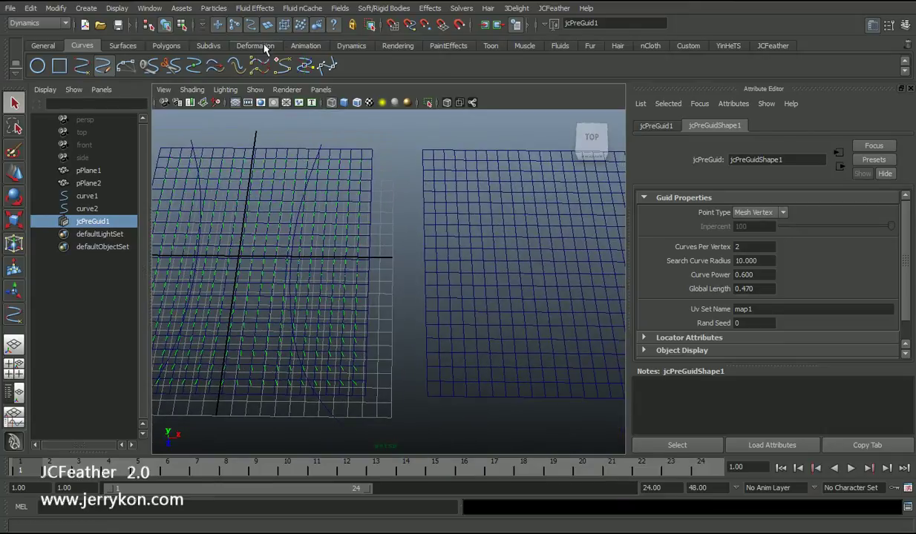
Step: Make a feather template with subdivisions 3 and 5 using JC Grow Feather
click(176, 45)
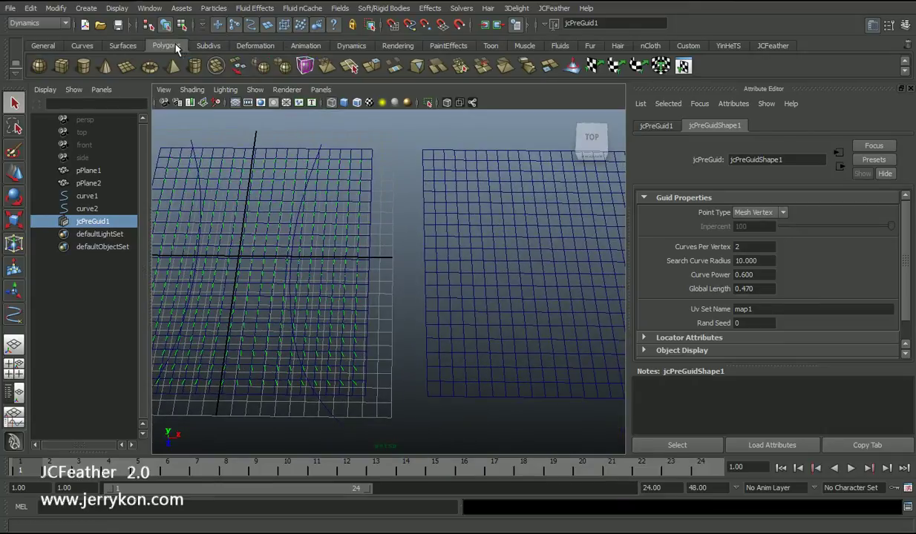
click(771, 45)
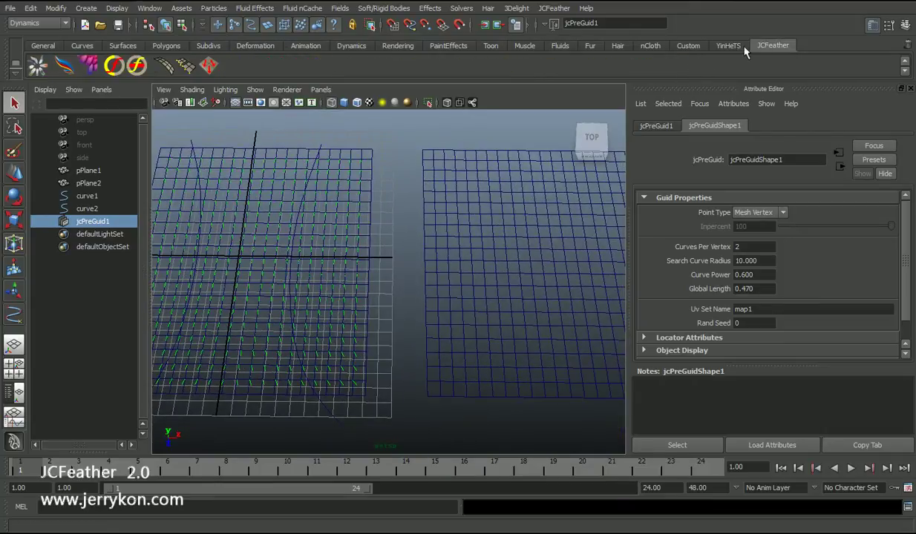
click(89, 65)
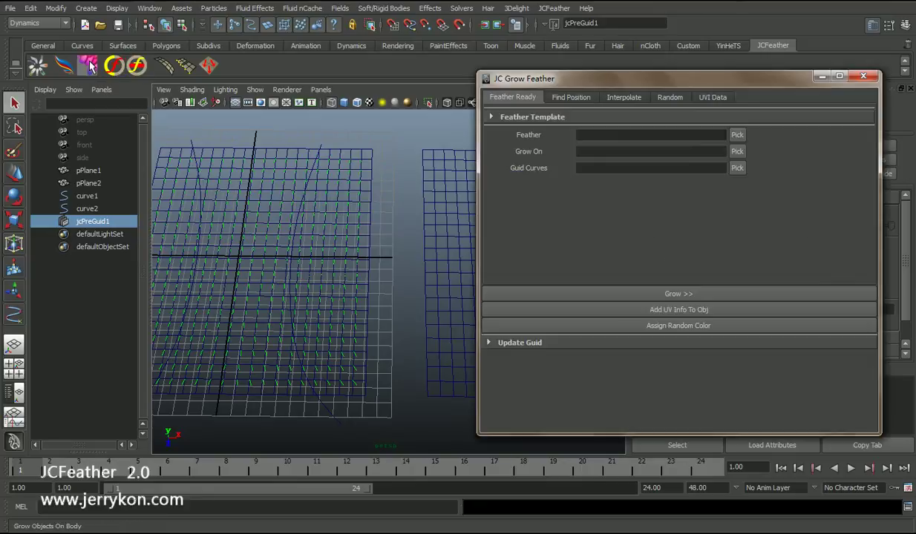
click(536, 117)
click(614, 150)
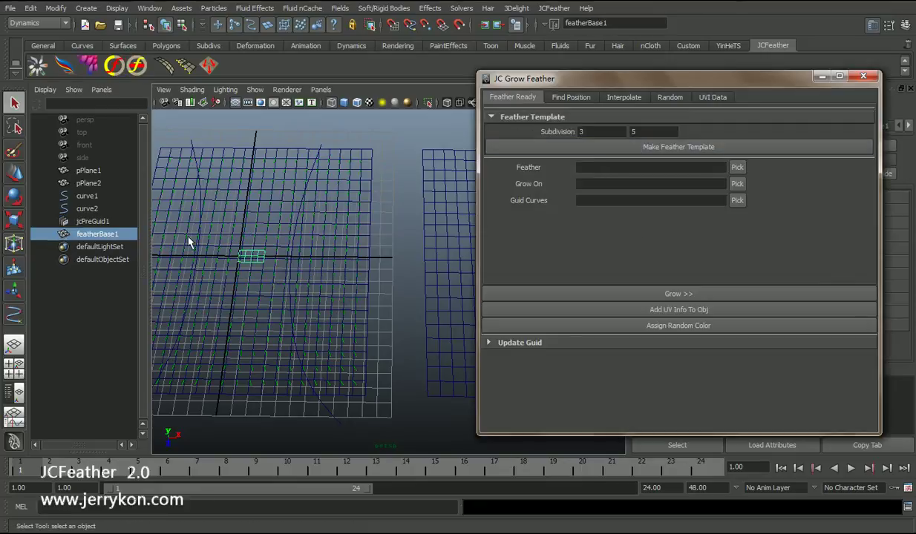
click(863, 76)
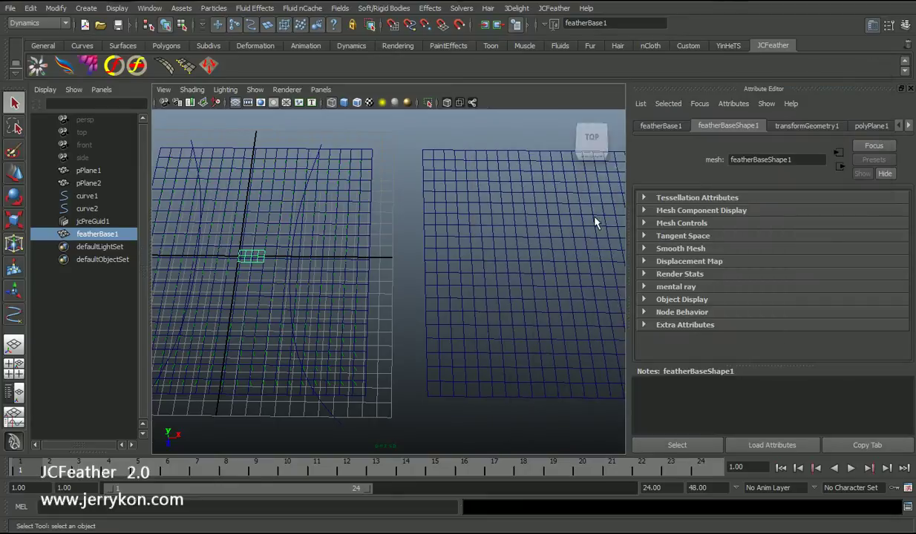
Step: Create a JCPreFeather on pPlane2, keeping the JC PreFeather commands available in a floating window
key(w)
alt+middle_drag(454, 266, 429, 276)
key(q)
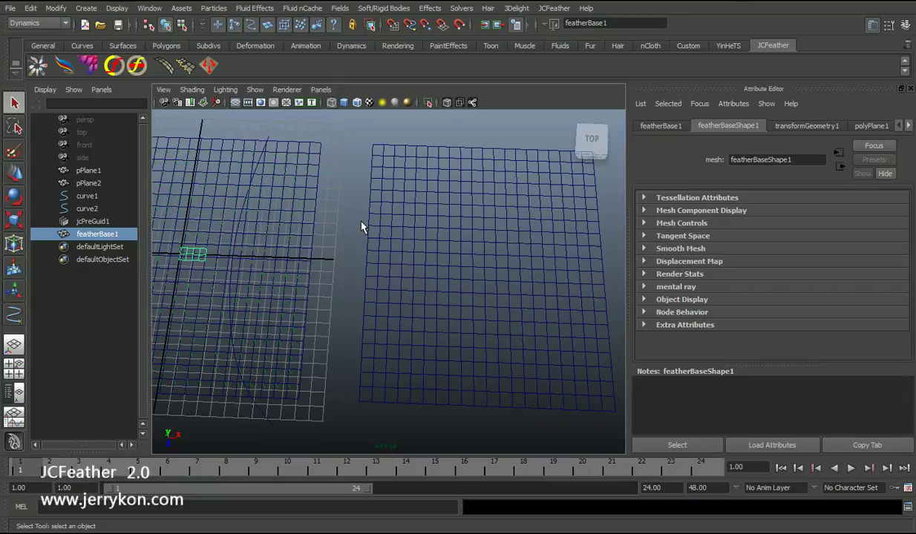
click(436, 250)
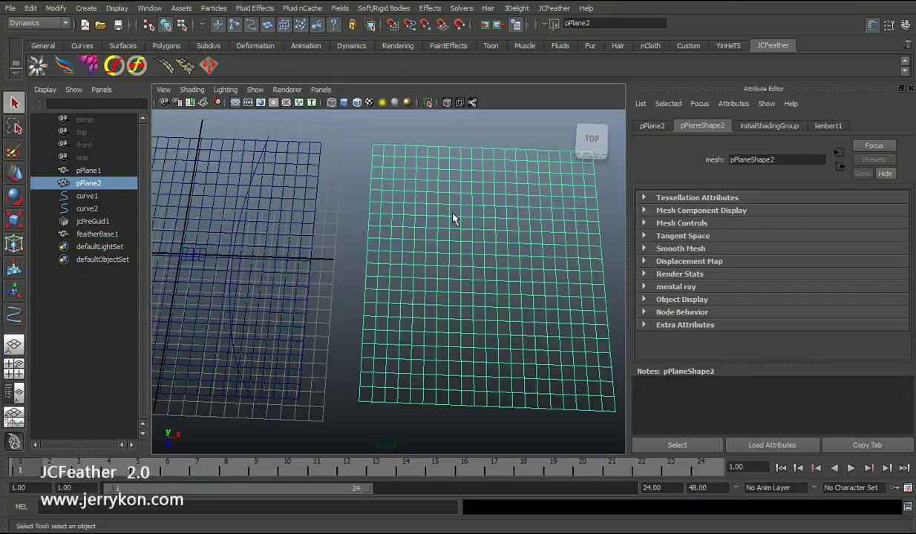
key(w)
click(553, 8)
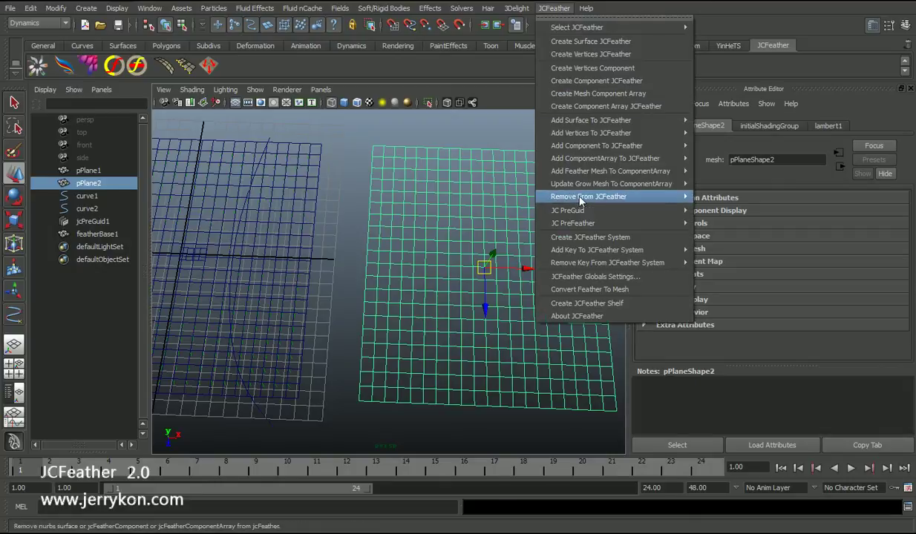
mouse_move(558, 222)
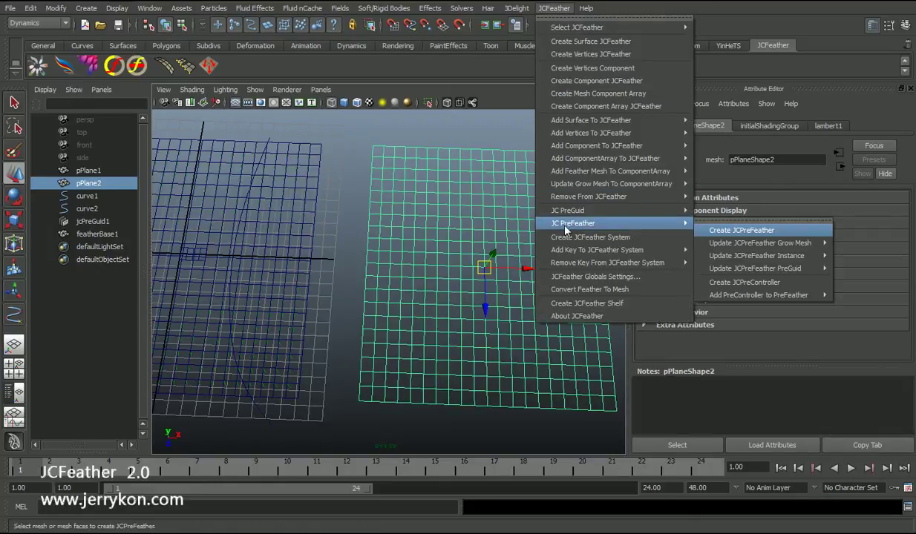
click(715, 221)
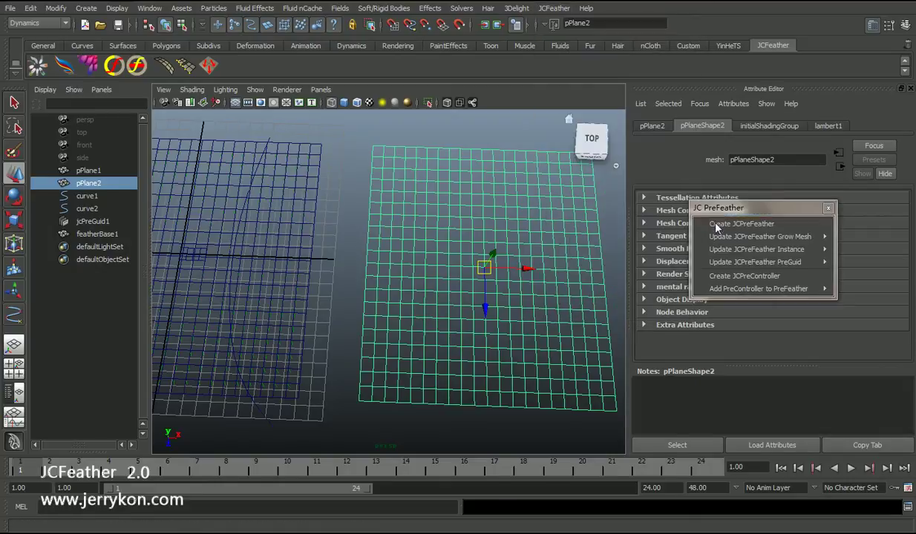
drag(709, 212, 684, 183)
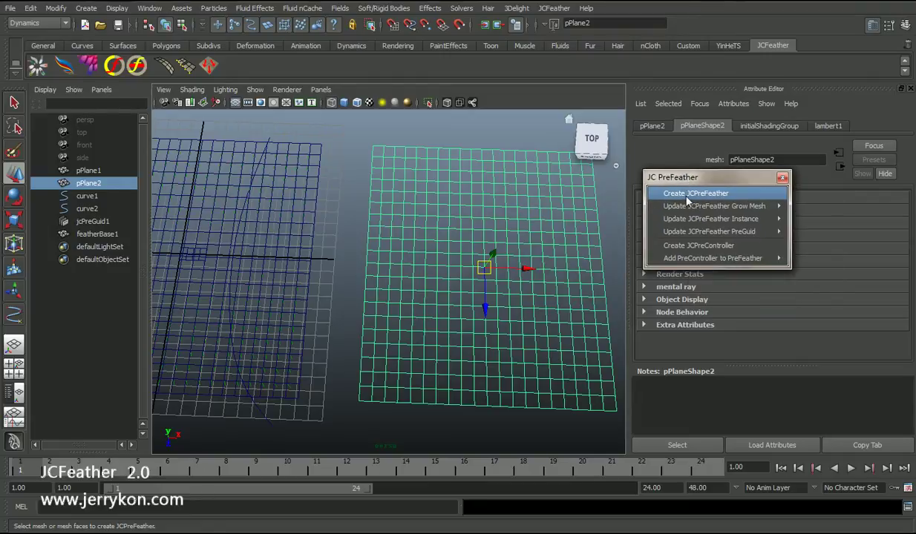
click(702, 195)
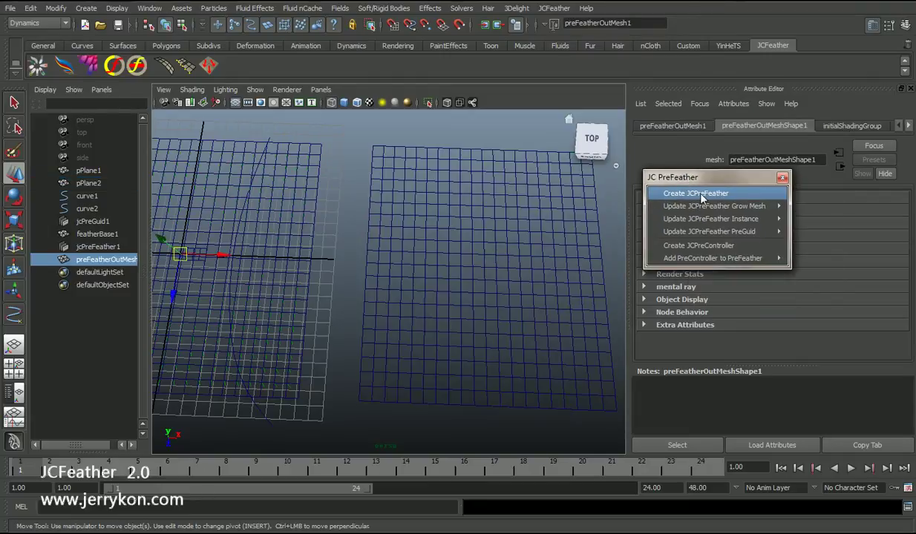
Step: Assign the featherBase1 template as the feather instance of jcPreFeatherShape1
alt+middle_drag(470, 249, 474, 272)
key(q)
scroll(321, 276, up, 3)
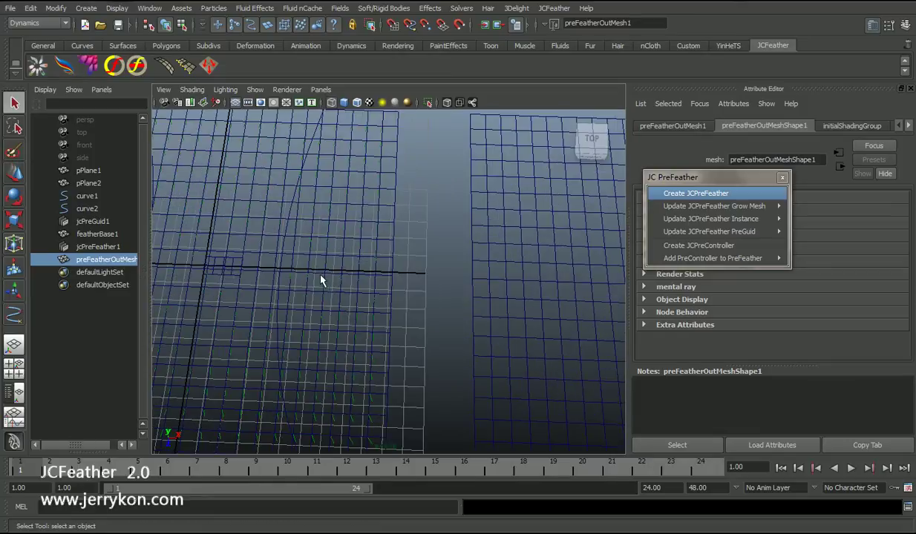
click(235, 275)
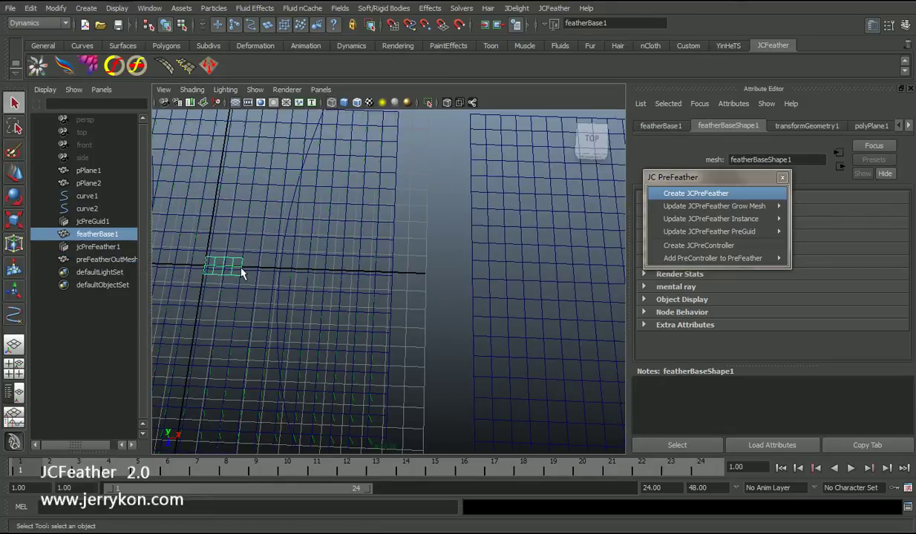
mouse_move(684, 219)
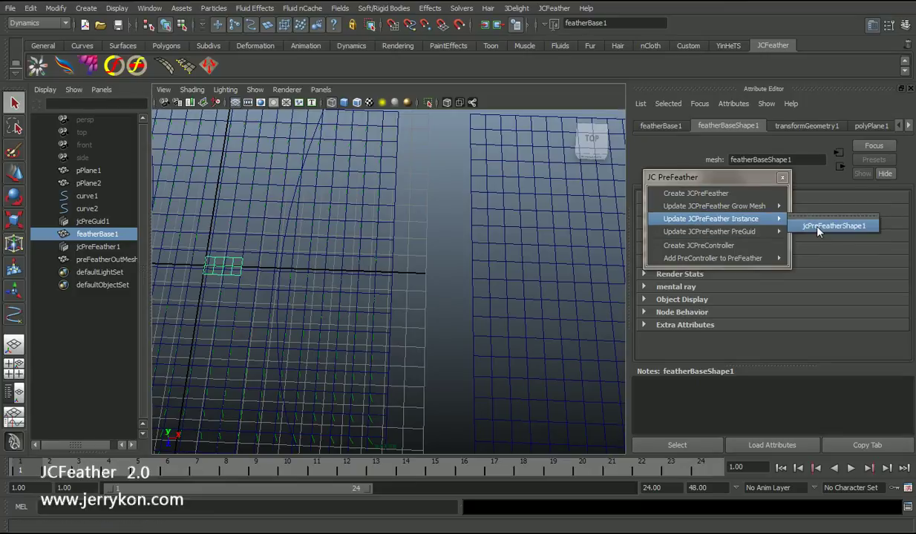
click(790, 225)
Step: Assign jcPreGuid1 as the PreGuid of jcPreFeatherShape1 and close the floating JC PreFeather window
alt+drag(392, 278, 378, 293)
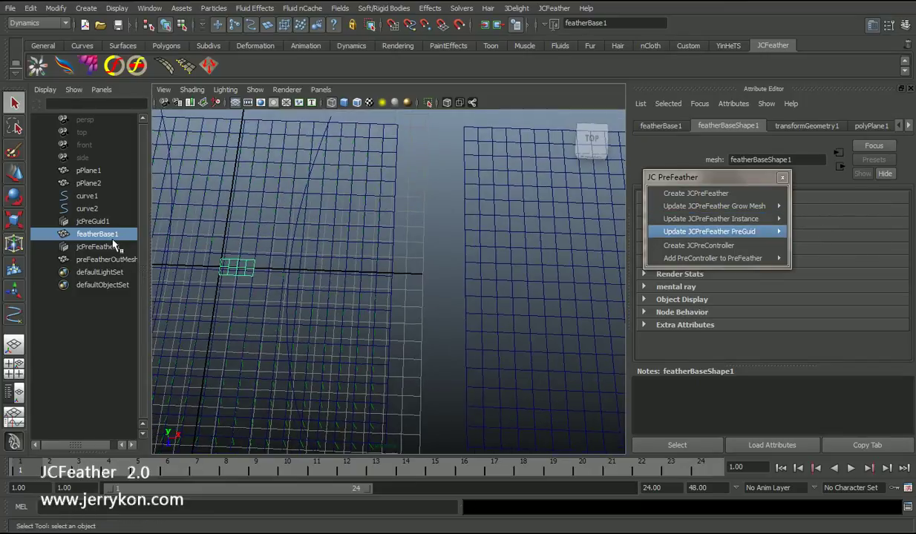
click(94, 222)
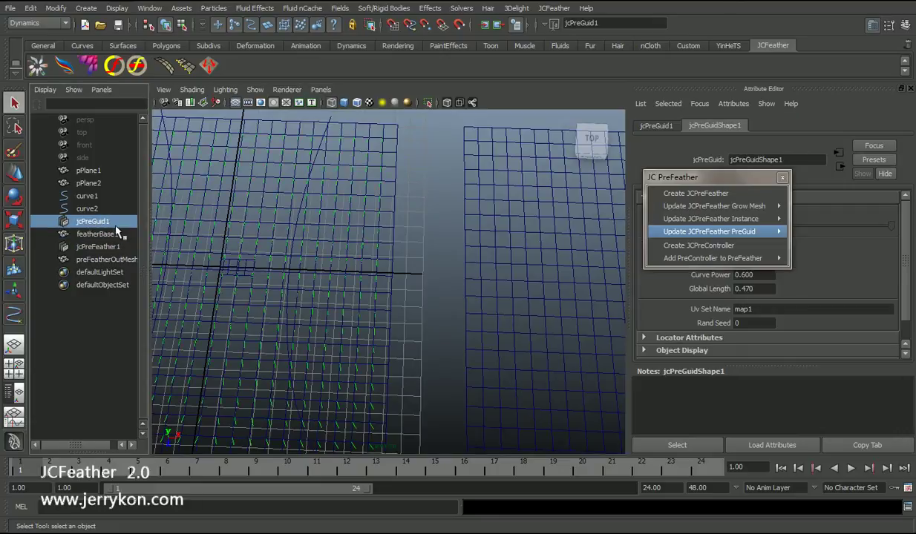
mouse_move(732, 223)
mouse_move(662, 227)
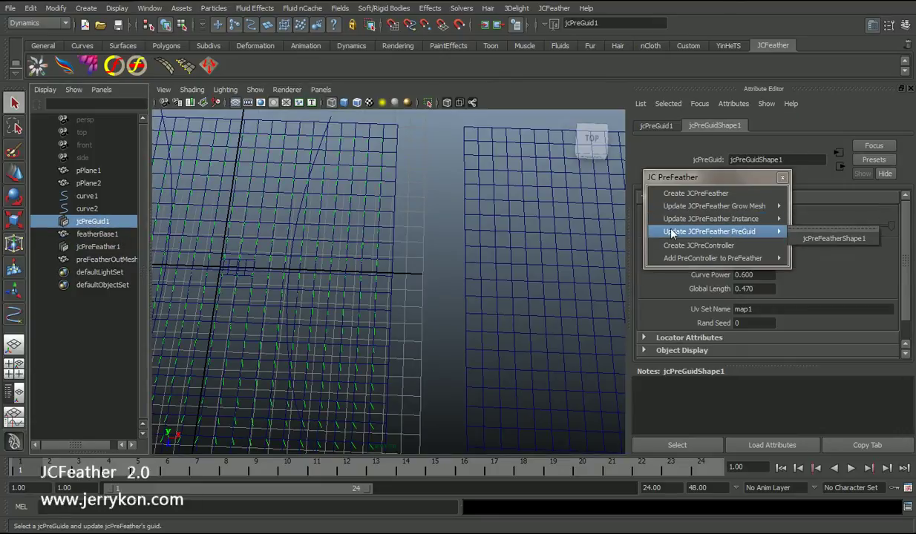
click(821, 238)
alt+drag(485, 303, 410, 291)
key(w)
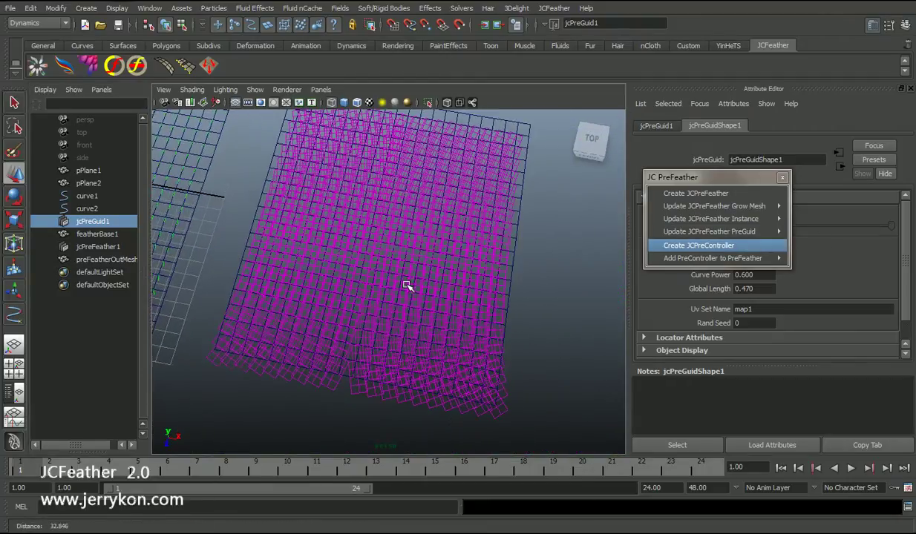
click(511, 413)
key(q)
alt+drag(515, 420, 449, 361)
click(782, 178)
Step: Examine the feather layout on the second plane against the guides on the original plane
alt+drag(435, 286, 319, 341)
alt+middle_drag(318, 341, 442, 343)
alt+right_drag(442, 342, 386, 339)
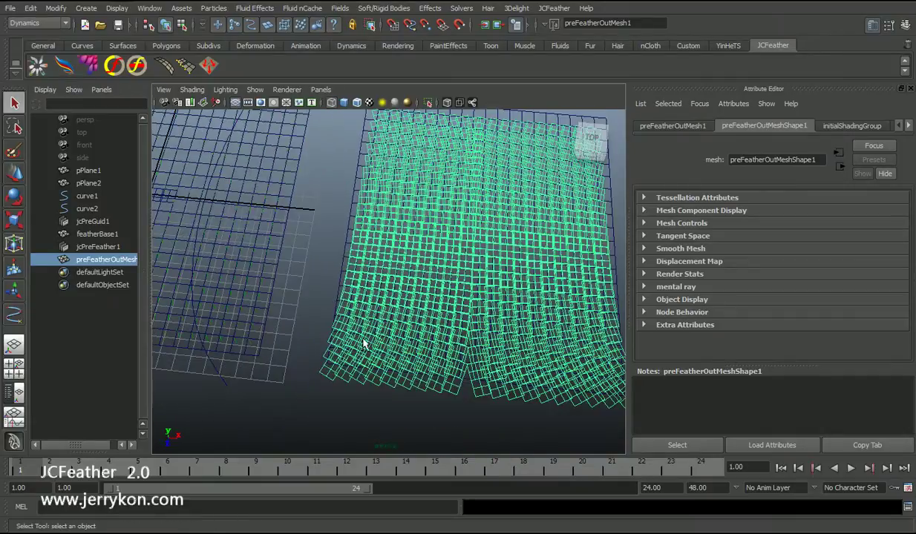
alt+drag(313, 370, 317, 379)
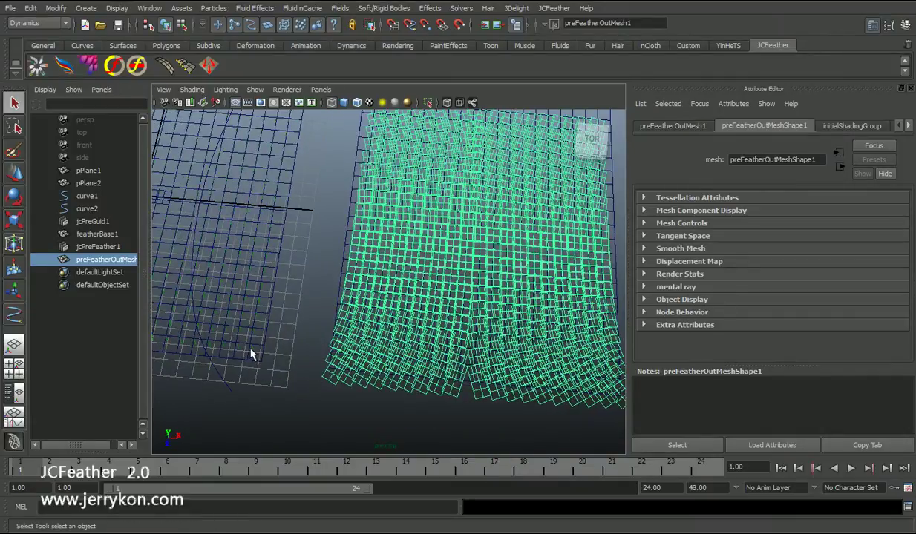
click(248, 354)
click(337, 384)
alt+drag(347, 383, 482, 364)
Step: Select jcPreFeather1 and display the scene smooth-shaded with Wireframe on Shaded
click(87, 221)
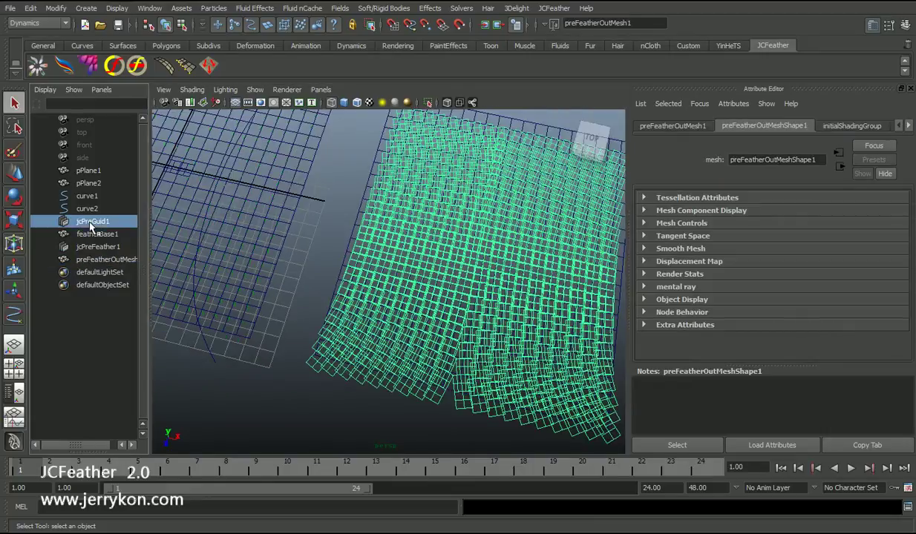
click(88, 246)
alt+drag(474, 367, 416, 374)
scroll(768, 267, up, 2)
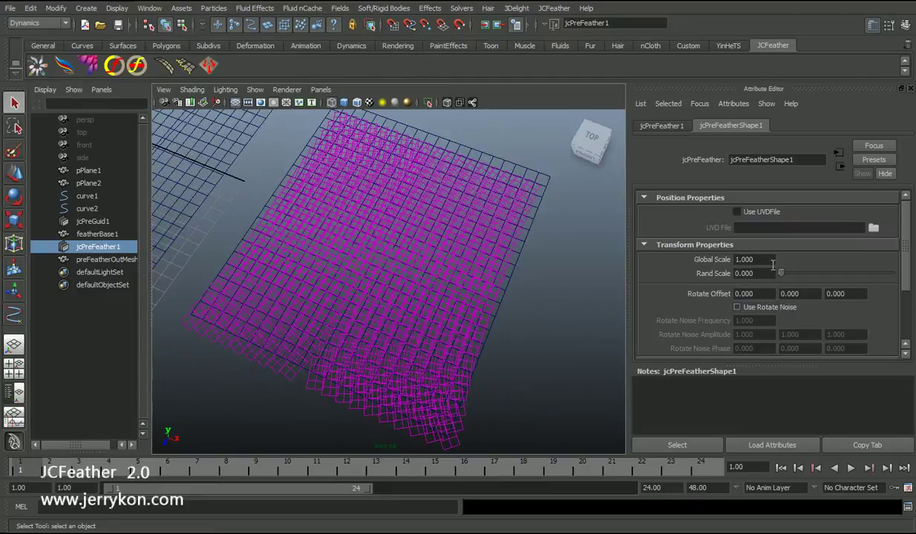
mouse_move(525, 296)
alt+right_down()
mouse_move(446, 325)
mouse_move(417, 315)
alt+right_up()
key(5)
click(192, 90)
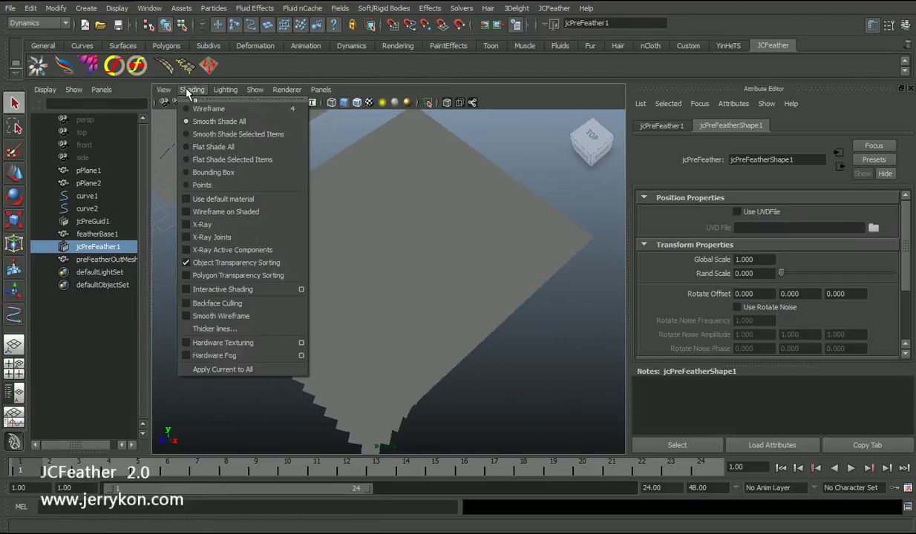
click(231, 216)
mouse_move(293, 235)
alt+mouse_down()
mouse_move(393, 307)
mouse_move(575, 319)
alt+mouse_up()
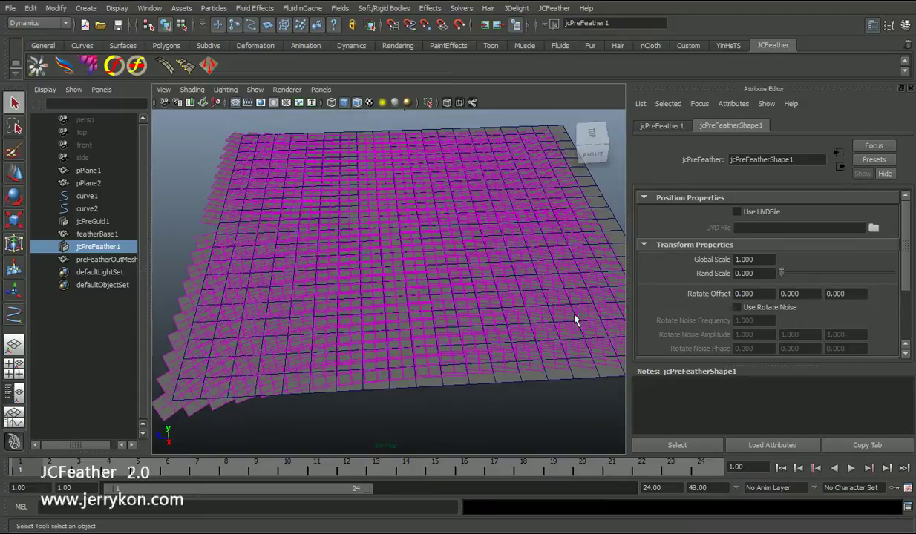
Step: Set the third Rotate Offset value of jcPreFeatherShape1 to 20
click(848, 296)
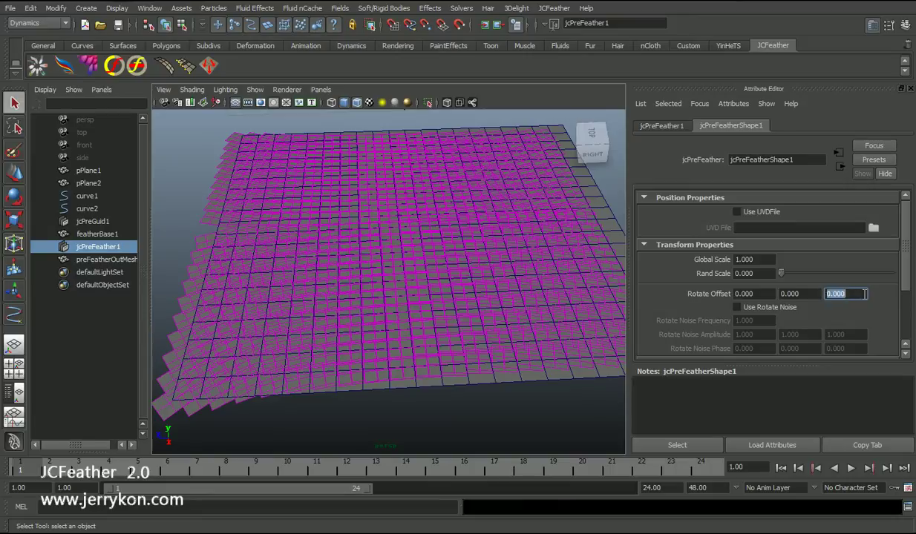
text(20)
key(Return)
alt+drag(542, 250, 494, 312)
Step: Set the feathers' Rand Scale to 0.329 and Global Scale to 0.840
drag(782, 274, 818, 274)
click(762, 260)
mouse_move(769, 259)
ctrl+mouse_down()
mouse_move(737, 259)
mouse_move(845, 256)
mouse_move(761, 250)
ctrl+mouse_up()
alt+drag(204, 315, 449, 295)
key(w)
key(q)
alt+drag(349, 297, 460, 288)
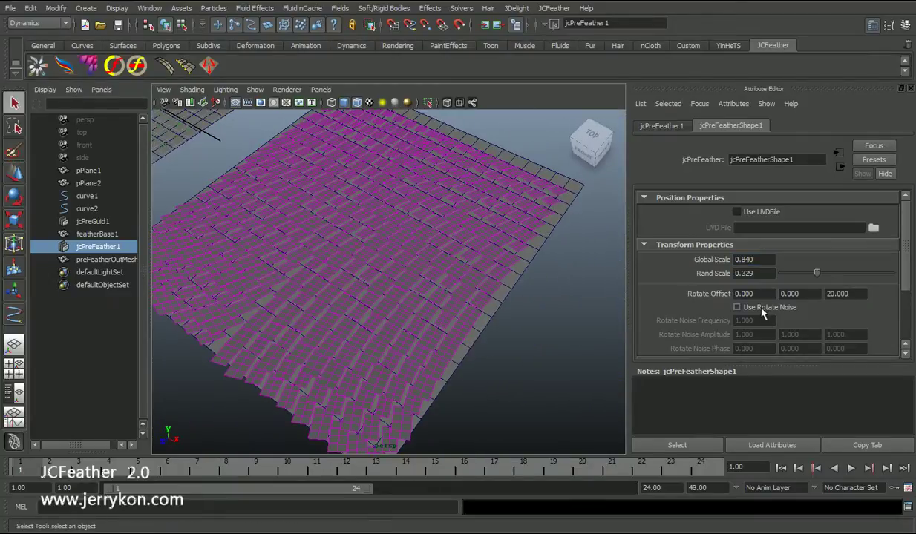
Step: Enable Use Rotate Noise on jcPreFeatherShape1 and set its Rotate Noise Amplitude to 5, 5 and 15
click(737, 306)
alt+drag(544, 297, 460, 308)
scroll(783, 296, down, 2)
click(838, 296)
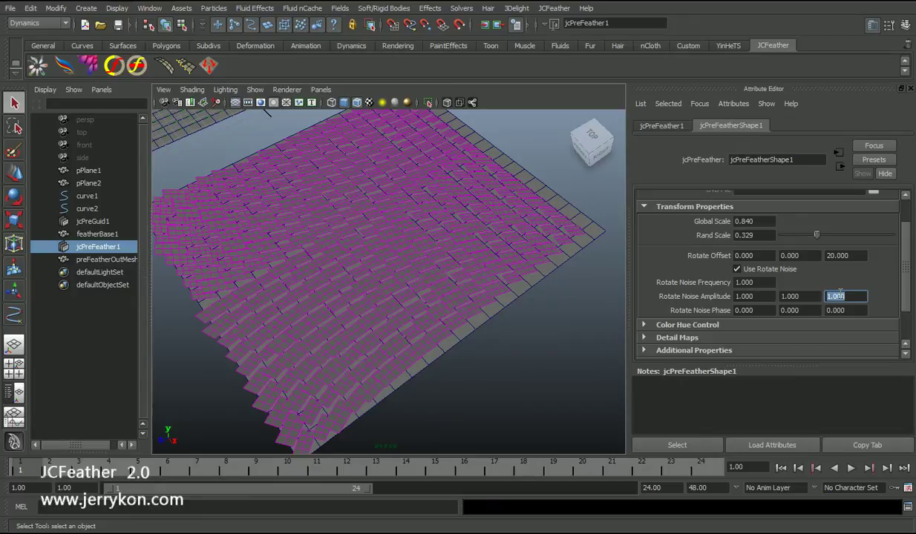
text(15)
key(Return)
click(809, 296)
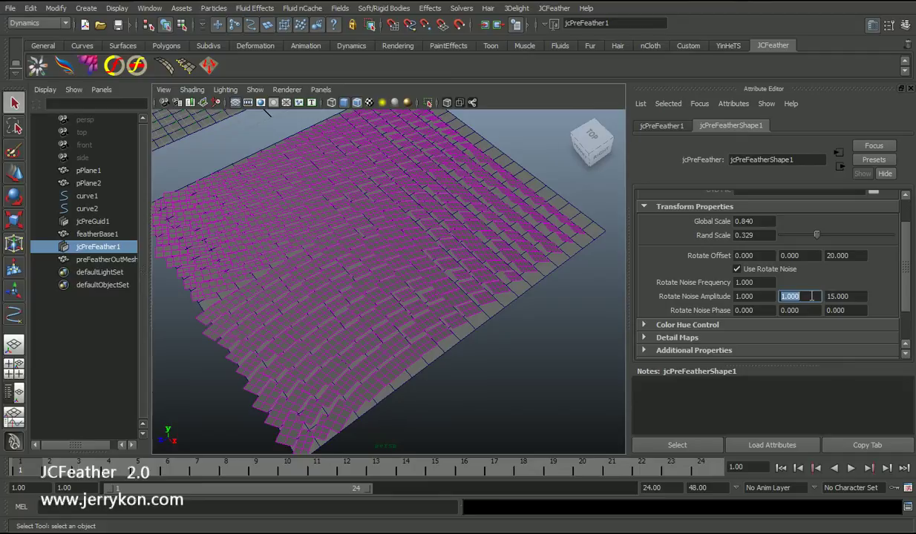
text(5.000)
double_click(765, 296)
text(5.000)
Step: Set Rotate Noise Frequency to 3 and drive the third Rotate Noise Phase value with an expression multiplying time by a constant
double_click(757, 284)
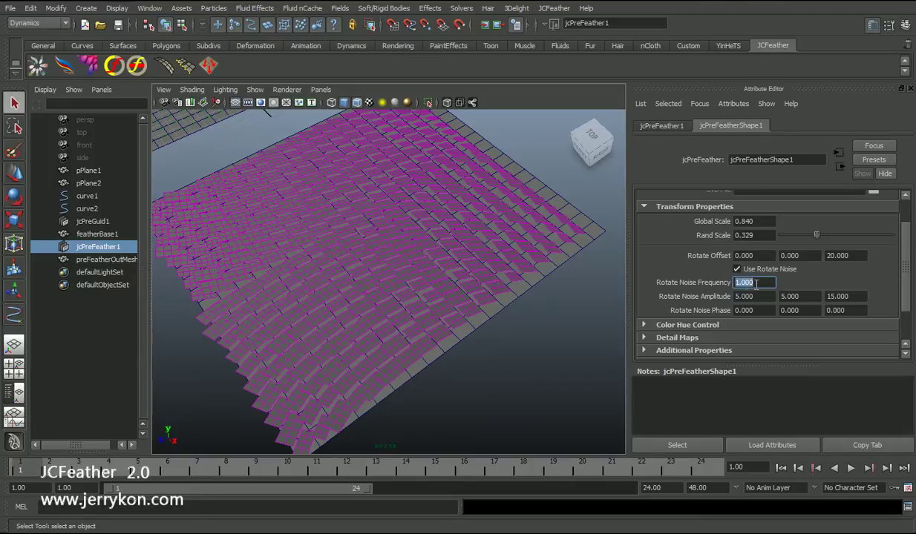
key(Return)
click(846, 310)
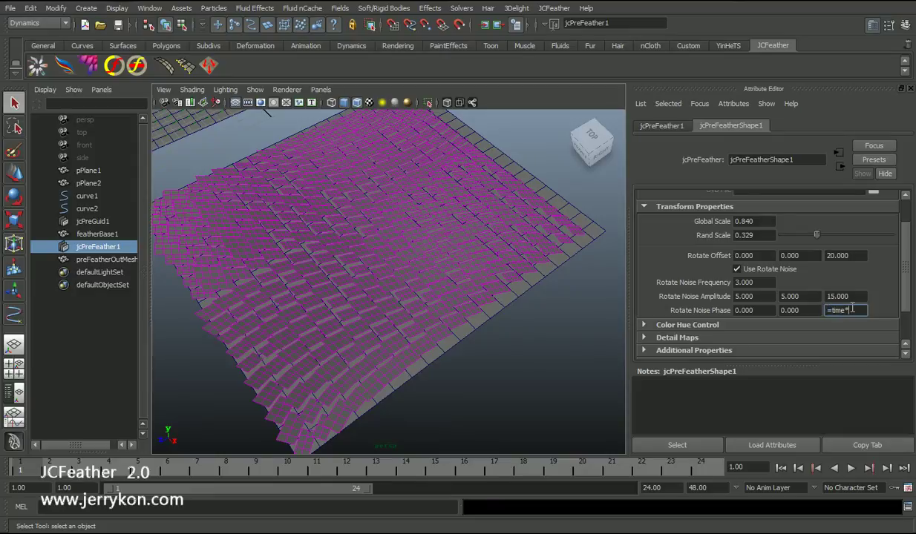
key(Return)
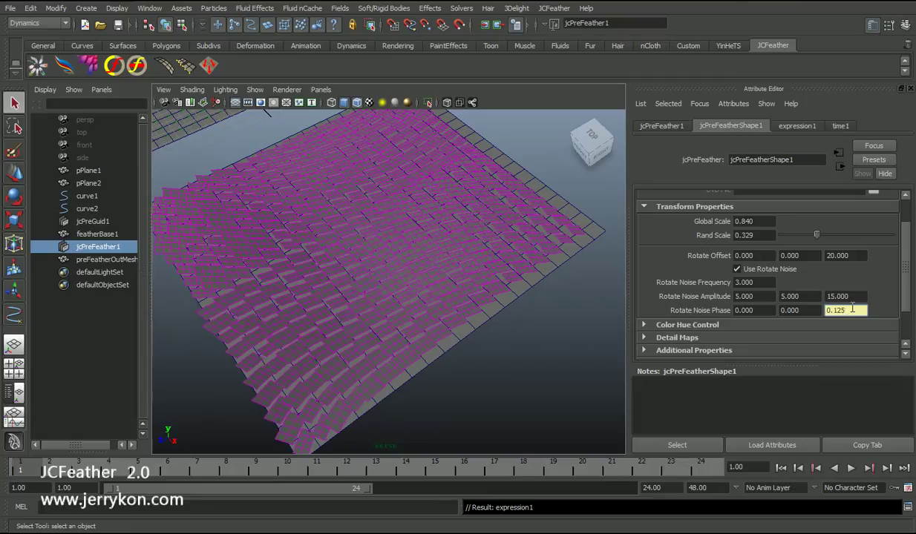
Step: Set the end time of the playback range to 240
alt+drag(294, 277, 340, 300)
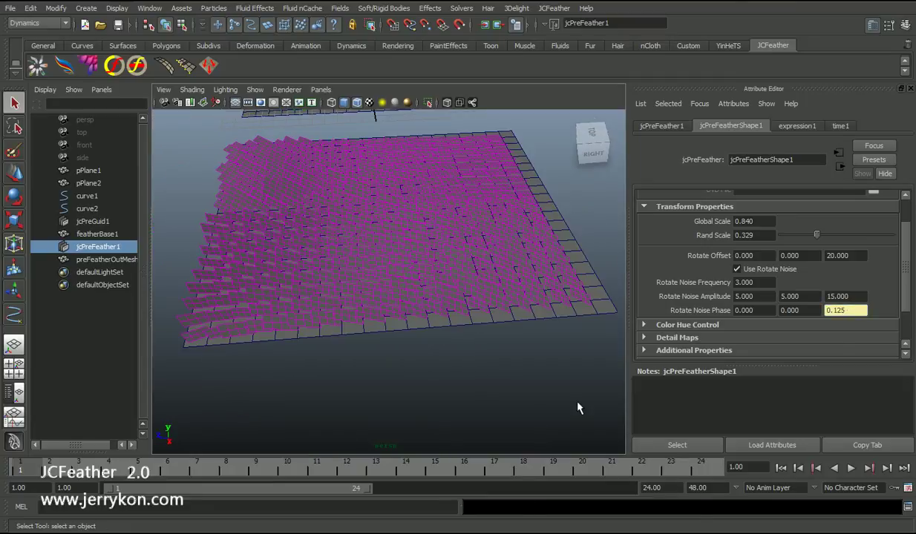
alt+drag(519, 330, 524, 339)
click(652, 488)
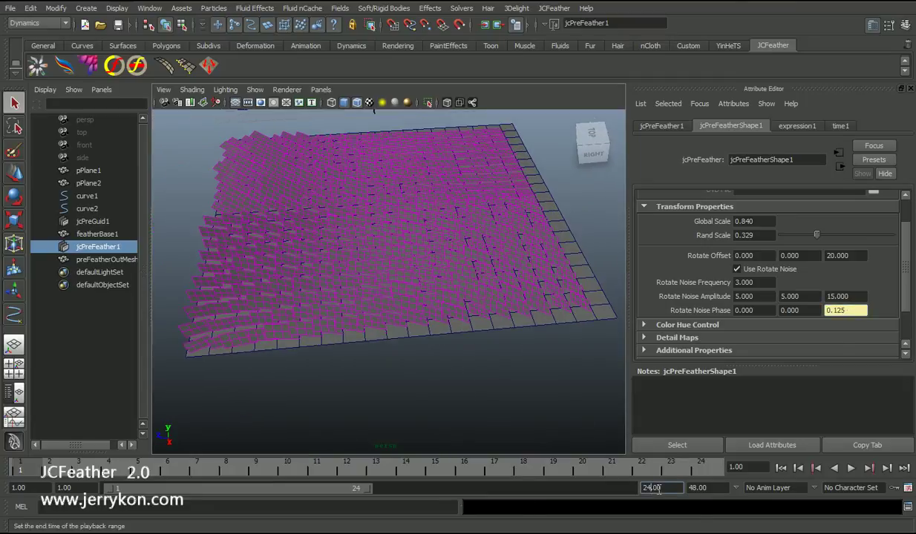
text(0)
key(Return)
Step: Play the animation and examine the noise-driven feather motion from several angles
alt+drag(321, 272, 482, 286)
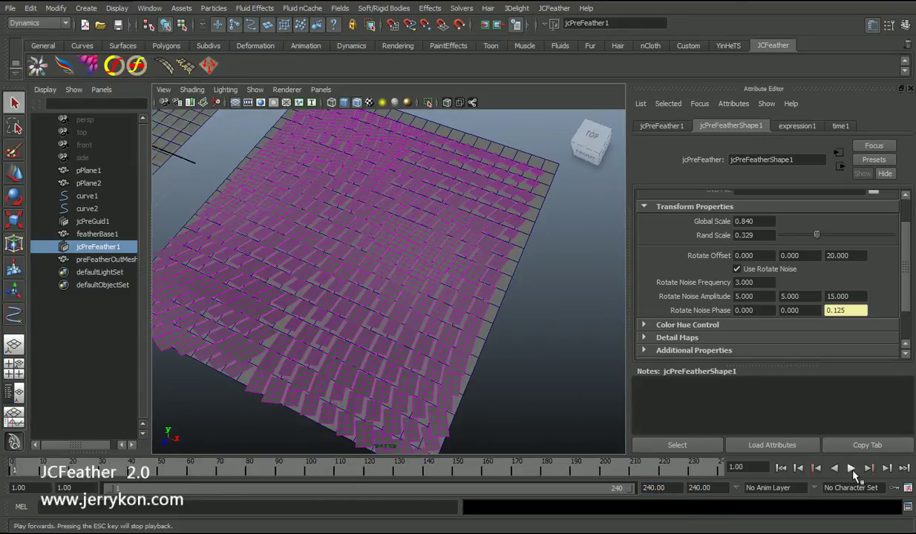
click(852, 470)
alt+drag(334, 296, 446, 262)
alt+right_drag(445, 262, 424, 305)
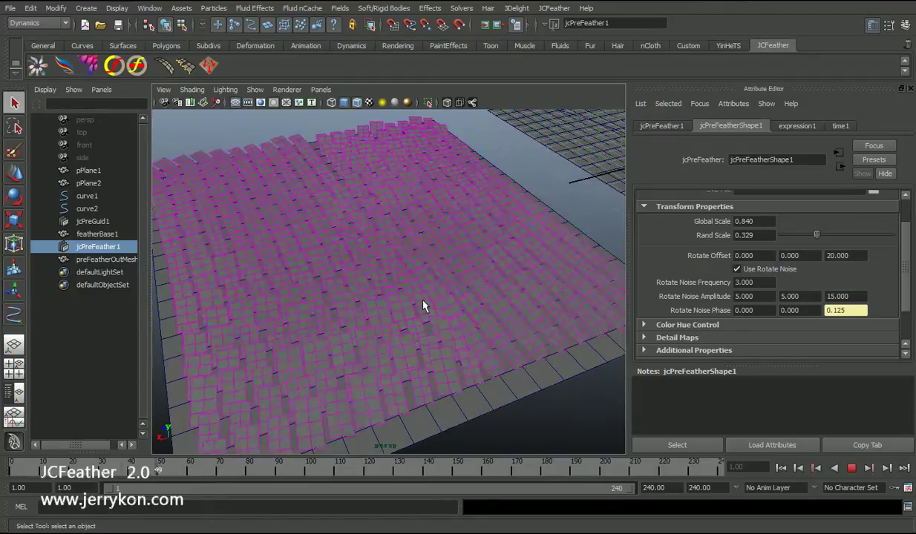
alt+drag(447, 303, 433, 309)
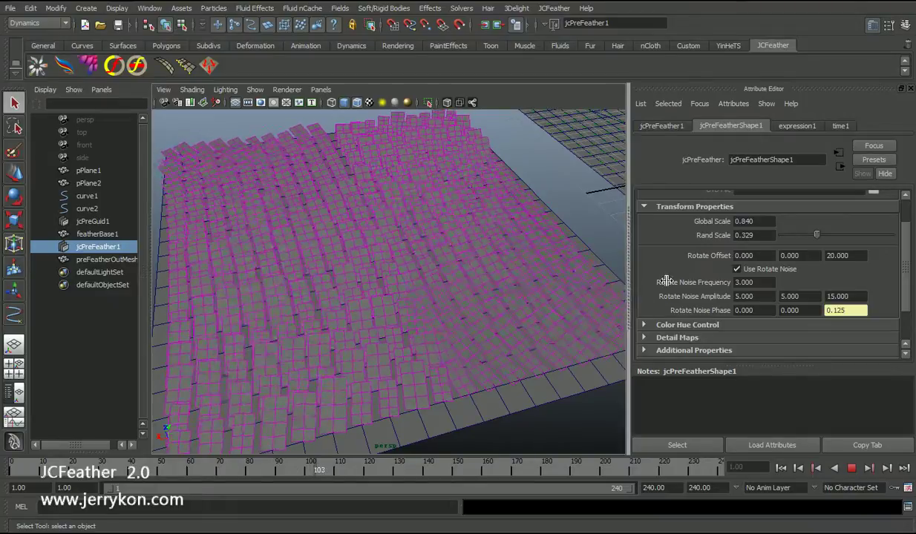
Step: Try a Rotate Noise Frequency of 4 during playback and undo the change
double_click(771, 282)
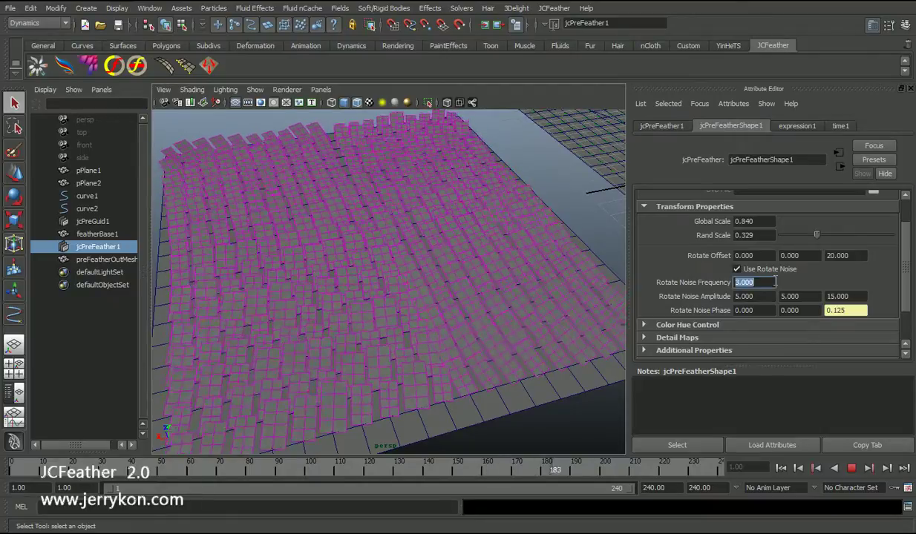
text(4)
key(Return)
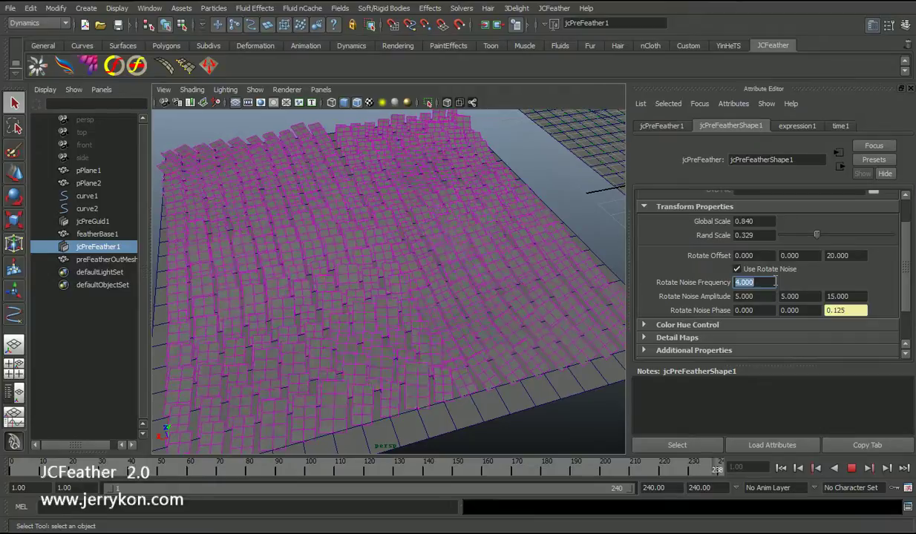
key(ctrl+z)
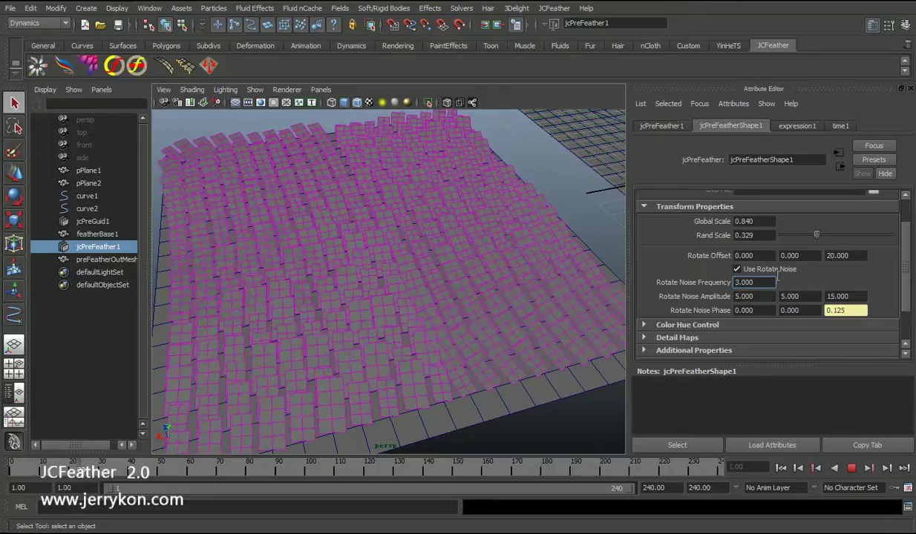
Step: Set the first two Rotate Noise Amplitude values of jcPreFeather1 to 10 while the animation plays
alt+right_drag(497, 307, 479, 309)
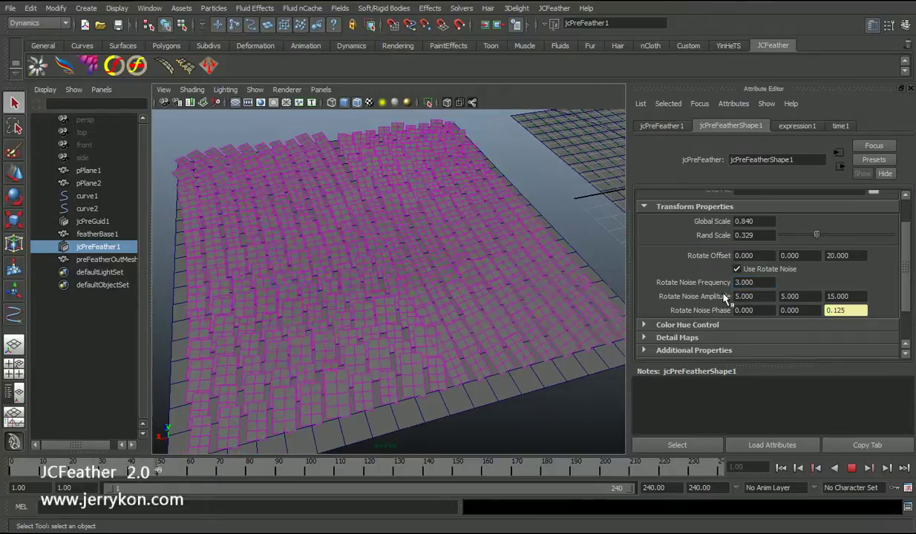
click(751, 297)
text(10)
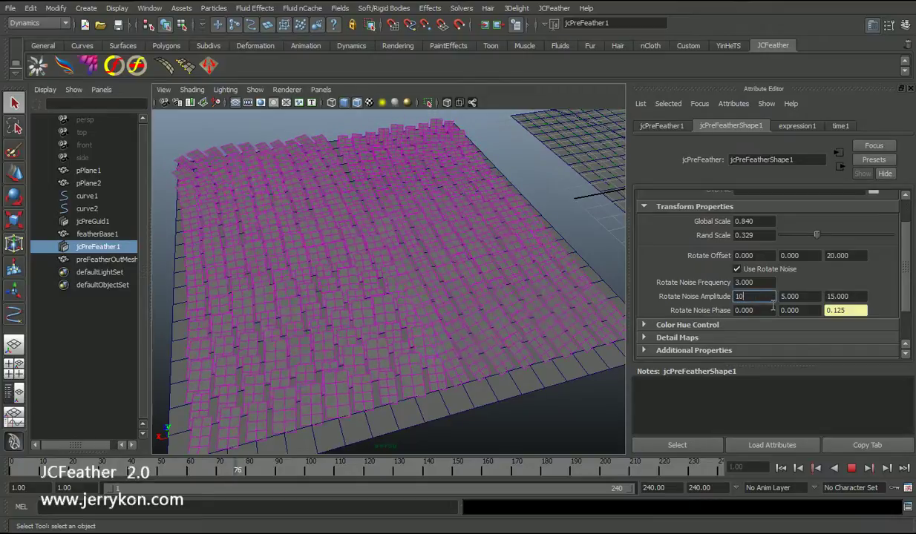
click(791, 297)
text(10)
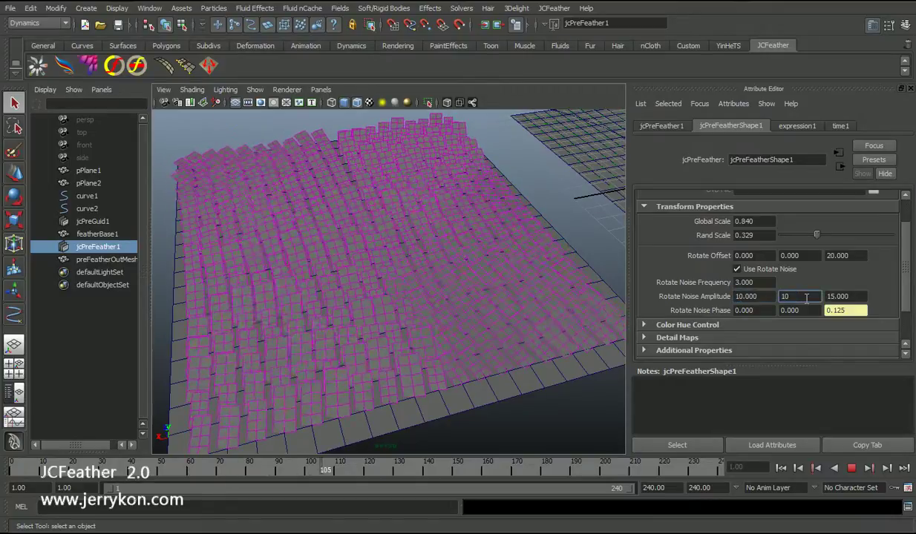
key(Return)
Step: Examine the playing feather noise animation from several angles and stop the playback
alt+right_drag(541, 308, 482, 303)
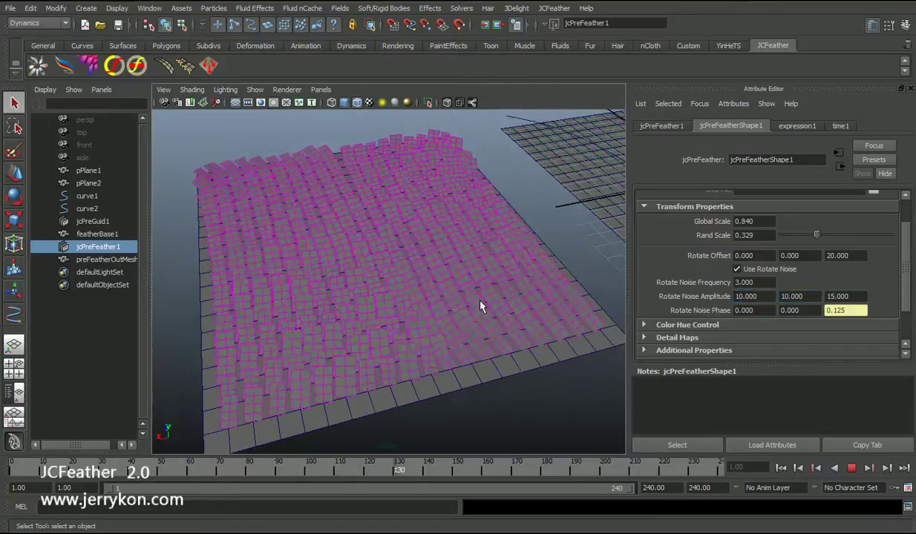
alt+drag(483, 303, 412, 303)
alt+right_drag(413, 303, 442, 308)
alt+drag(441, 309, 369, 314)
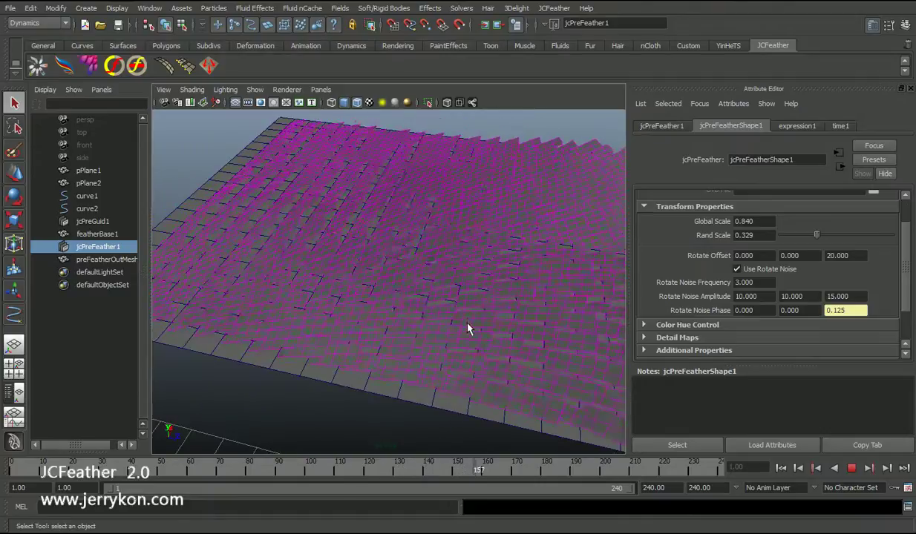
alt+drag(468, 323, 475, 336)
alt+right_drag(475, 336, 337, 319)
alt+drag(337, 319, 466, 335)
click(852, 469)
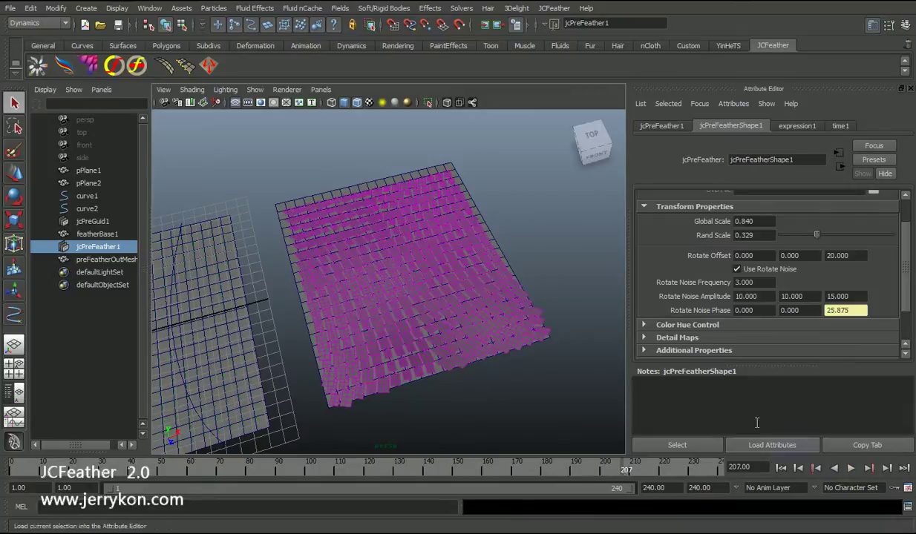
Step: Display the control vertices of curve2, the guide curve on the positive X side of the plane
alt+drag(335, 264, 398, 388)
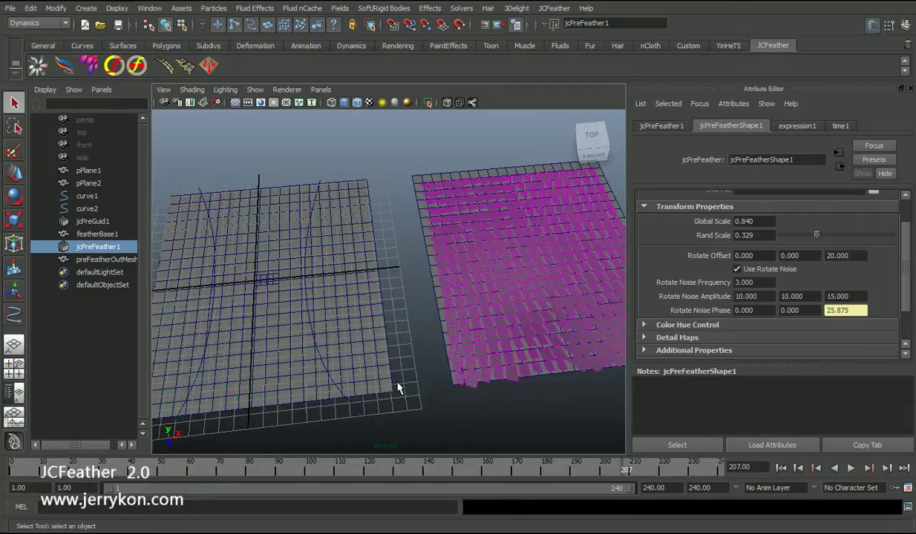
click(342, 398)
key(w)
alt+drag(364, 417, 399, 305)
key(q)
alt+right_drag(399, 303, 365, 259)
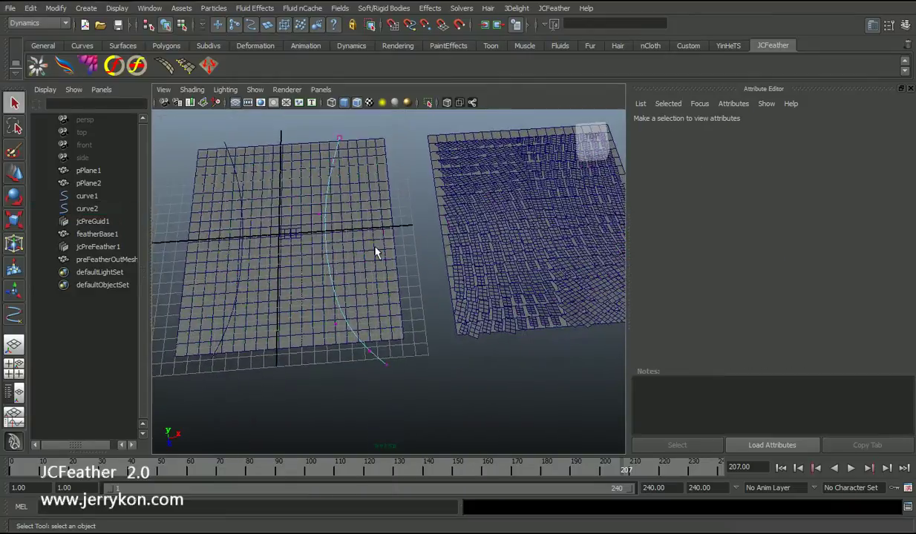
Step: Reshape curve2 by shifting its inner control vertices, including cv[3], outward along positive X
alt+drag(365, 263, 310, 258)
click(295, 257)
alt+drag(365, 280, 375, 254)
key(w)
click(309, 372)
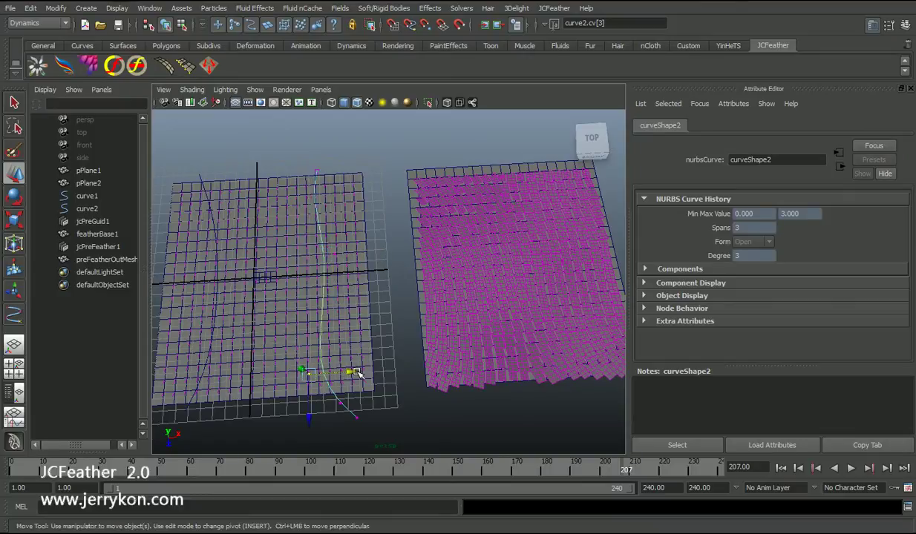
drag(353, 371, 377, 374)
alt+right_drag(392, 351, 366, 339)
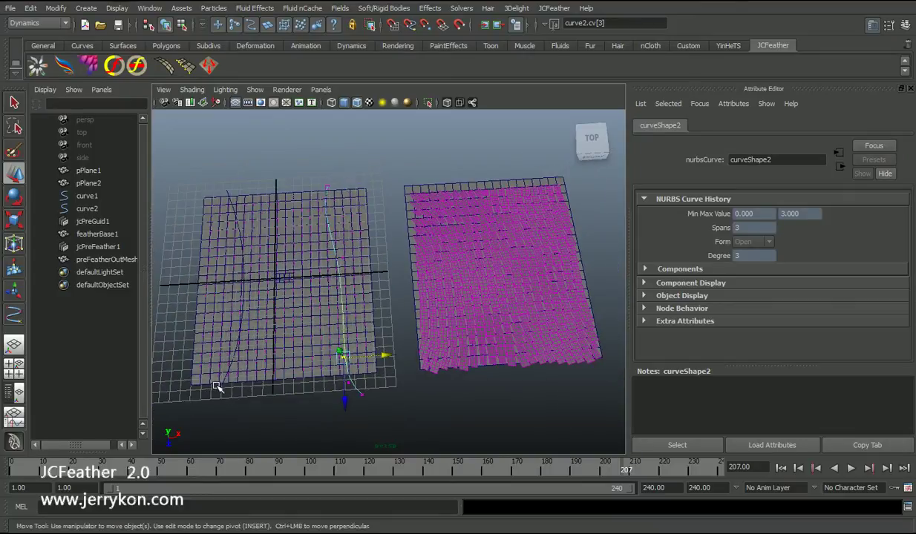
Step: Display the control vertices of curve1 and move cv[2] outward along negative X
click(216, 387)
click(225, 387)
right_drag(229, 387, 156, 327)
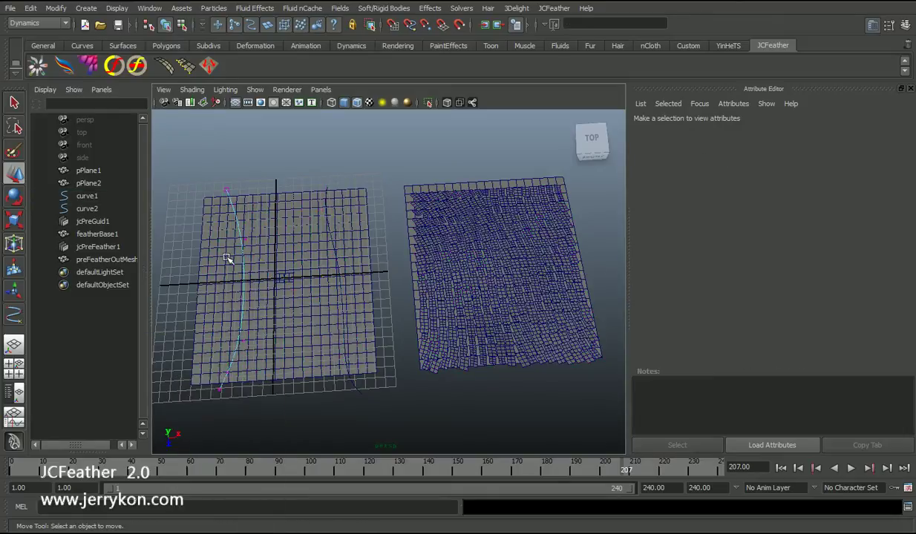
click(244, 239)
drag(288, 238, 269, 239)
alt+right_drag(394, 252, 502, 319)
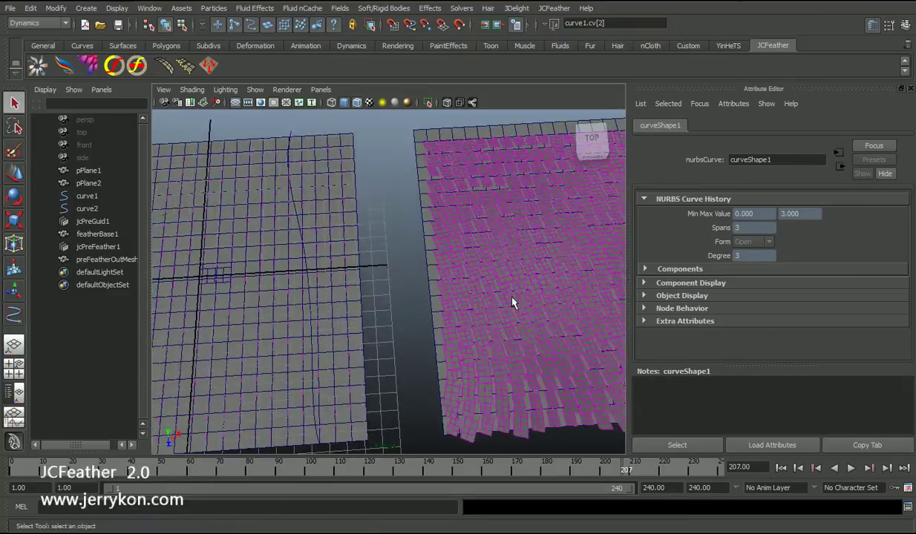
Step: Select the preFeatherOutMesh1 feather mesh and examine from several angles how it follows the reshaped guide curves
key(q)
alt+middle_drag(503, 319, 287, 304)
alt+right_drag(287, 305, 366, 323)
alt+drag(366, 323, 384, 320)
click(502, 310)
alt+middle_drag(354, 311, 512, 319)
alt+right_drag(512, 319, 421, 334)
alt+drag(374, 331, 308, 388)
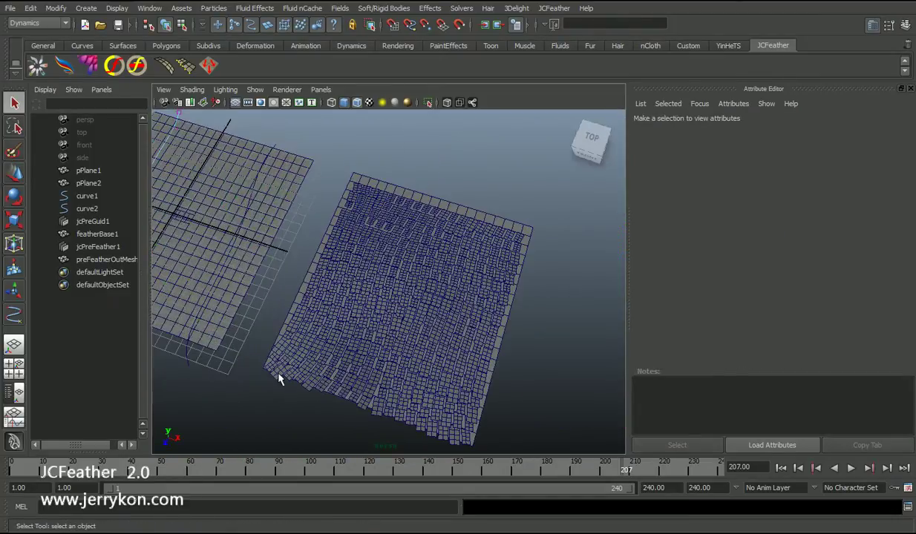
click(372, 361)
alt+drag(372, 360, 300, 311)
alt+right_drag(300, 310, 440, 311)
key(w)
alt+drag(440, 312, 379, 313)
alt+right_drag(379, 313, 363, 284)
key(q)
alt+drag(363, 285, 415, 286)
alt+right_drag(416, 286, 393, 280)
alt+drag(392, 280, 459, 291)
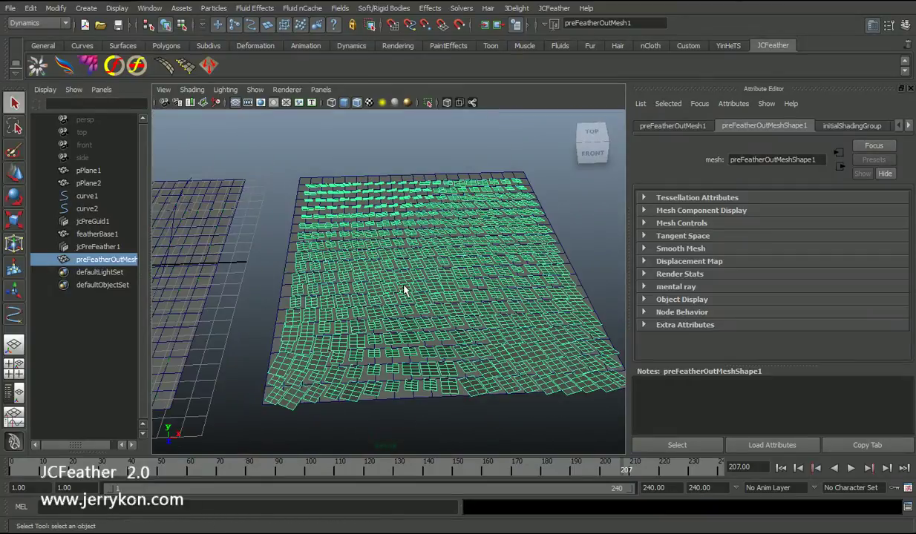
alt+drag(389, 294, 397, 293)
alt+drag(363, 344, 350, 346)
alt+middle_drag(336, 360, 416, 319)
alt+drag(443, 324, 398, 335)
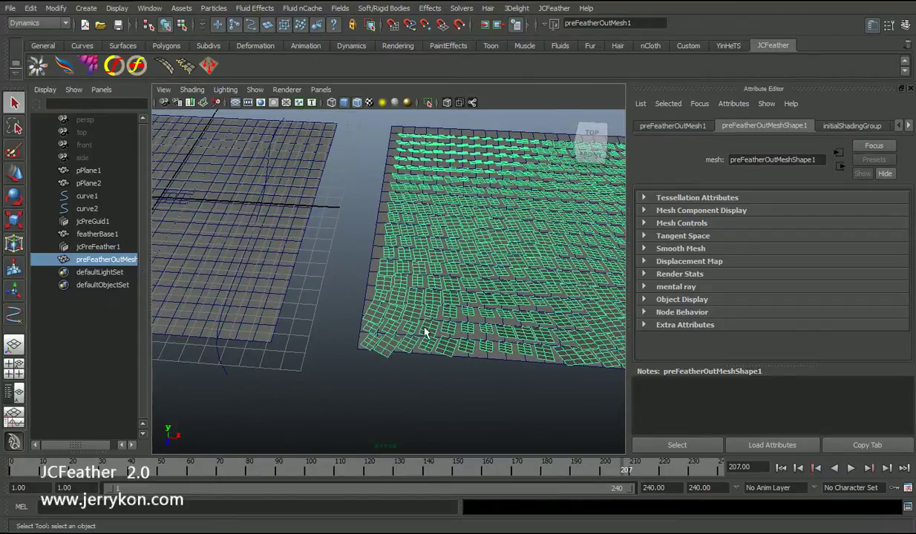
Step: Show the scene in wireframe and select the featherBase1 template mesh at the origin
key(f)
mouse_move(416, 293)
alt+right_down()
mouse_move(320, 286)
mouse_move(472, 315)
alt+right_up()
key(4)
click(294, 250)
alt+drag(295, 254, 419, 331)
key(w)
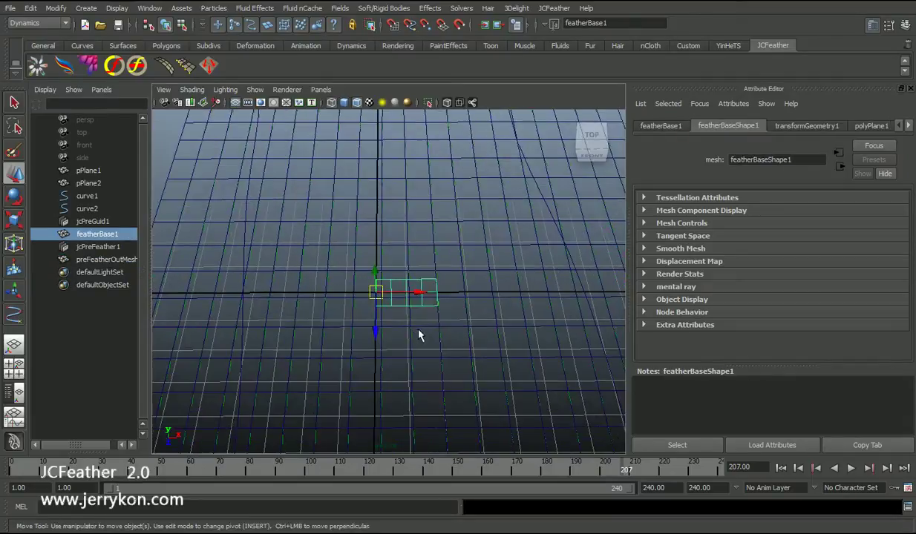
key(q)
Step: Show the vertex item numbers on featherBase1 through the custom polygon display options
click(116, 8)
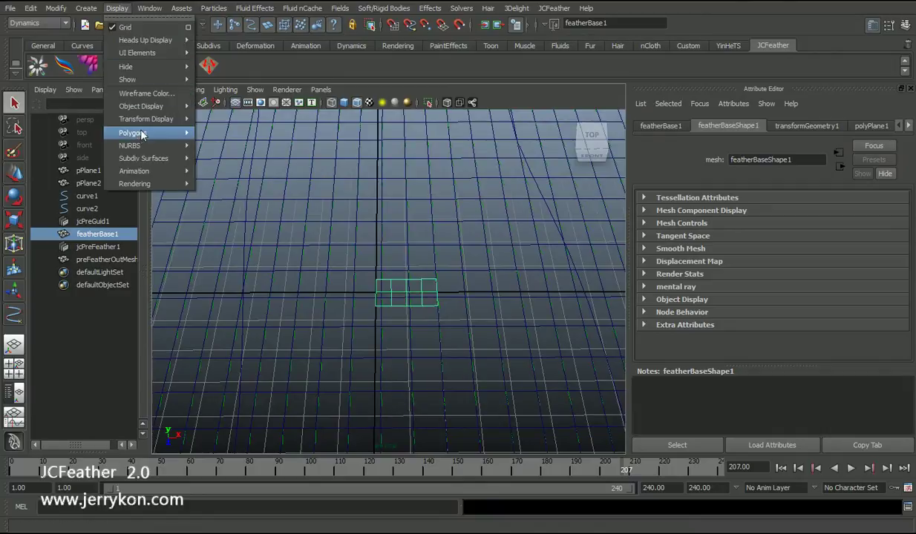
mouse_move(135, 133)
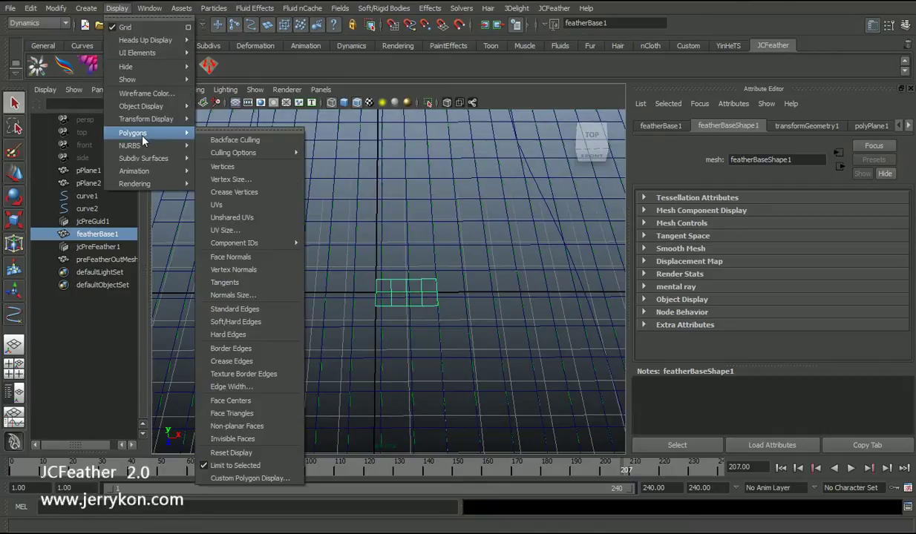
click(229, 480)
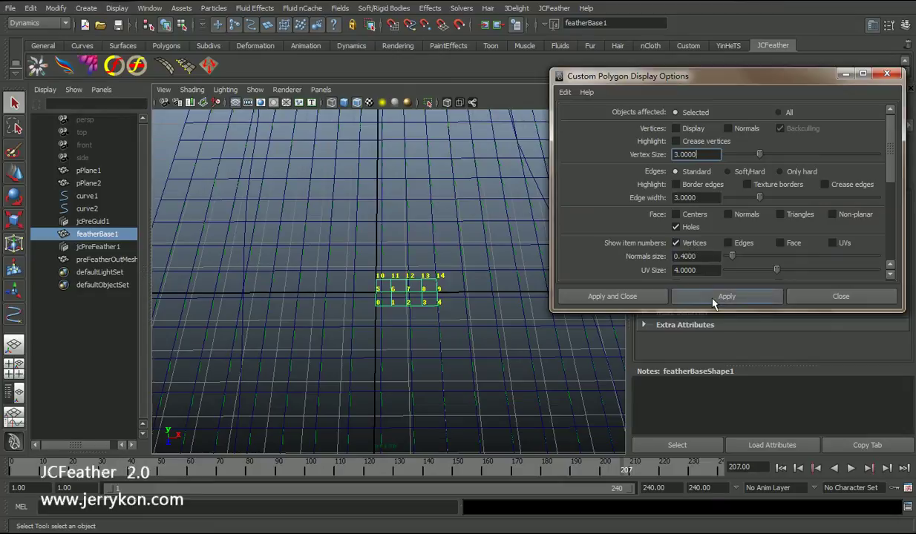
click(814, 300)
Step: Select the preFeatherOutMesh1 feather mesh and create a mesh component array from it
alt+middle_drag(429, 291, 375, 258)
alt+middle_drag(296, 254, 286, 246)
alt+middle_drag(402, 262, 355, 288)
alt+middle_drag(498, 315, 410, 311)
alt+right_drag(410, 312, 369, 305)
alt+middle_drag(502, 282, 335, 258)
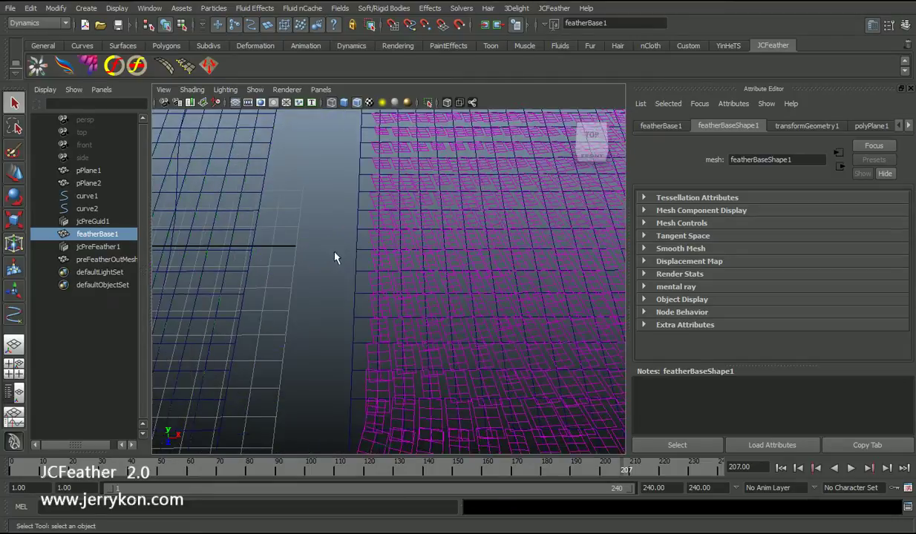
click(378, 312)
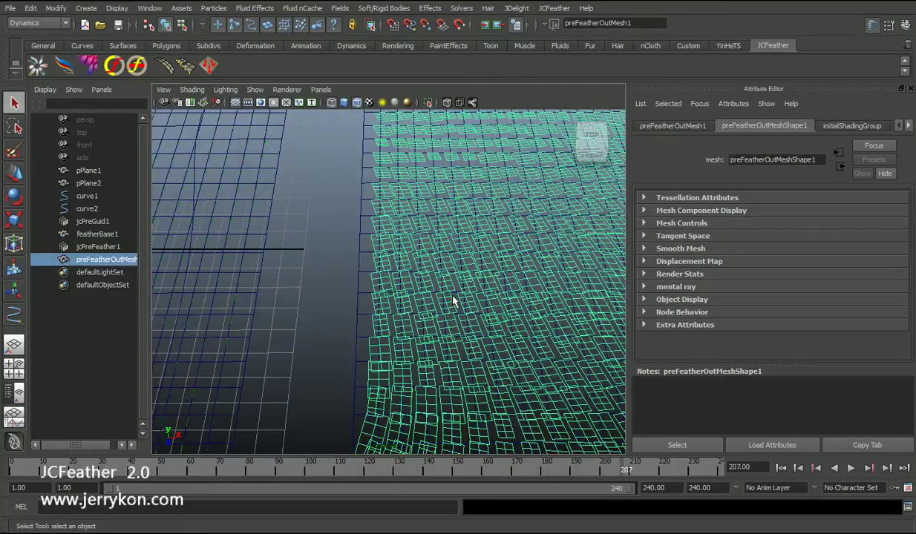
alt+middle_drag(441, 288, 400, 284)
click(549, 8)
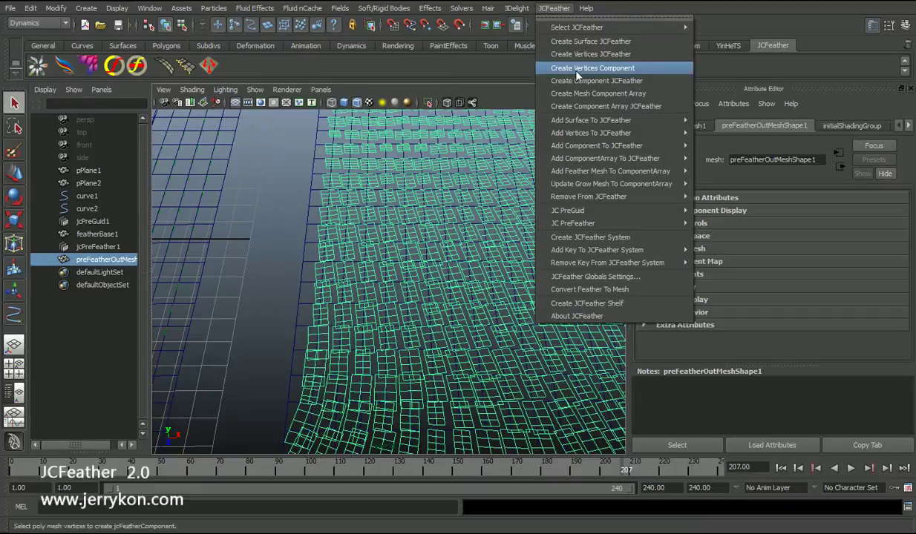
click(616, 95)
key(f)
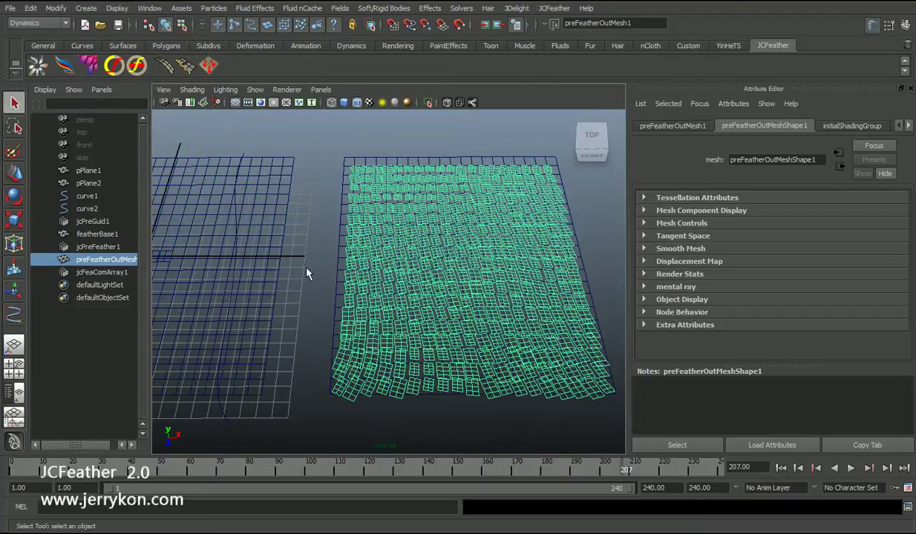
Step: Select jcFeaComArray1 and open a copy of its shape attributes in a separate window
click(98, 273)
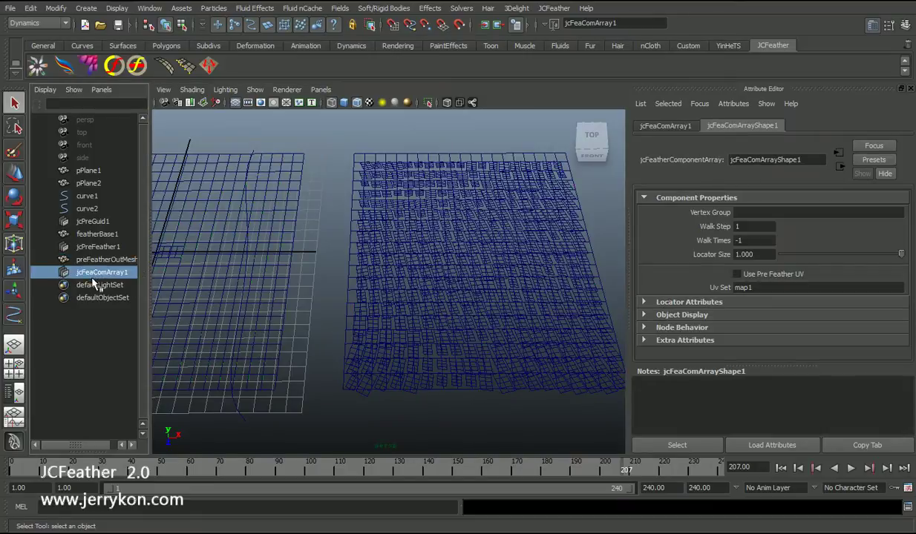
alt+middle_drag(285, 279, 370, 278)
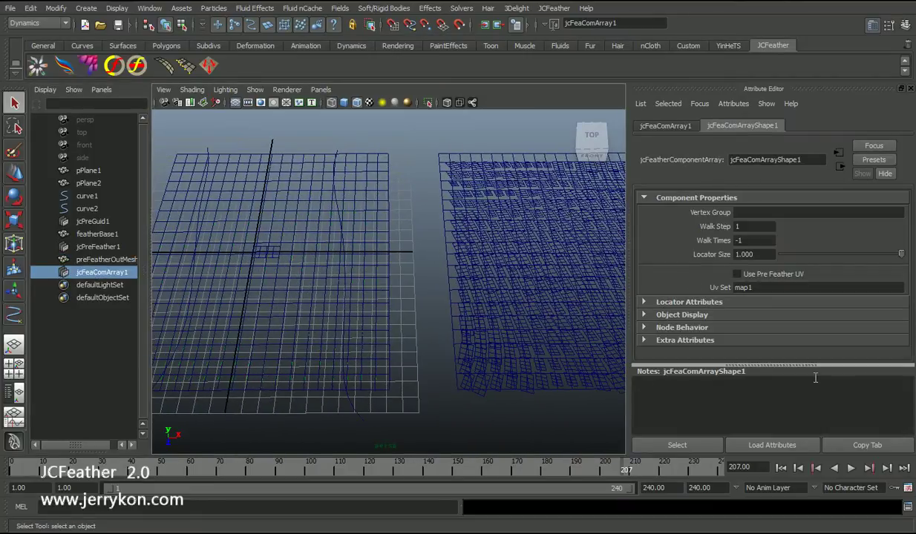
click(871, 445)
click(610, 217)
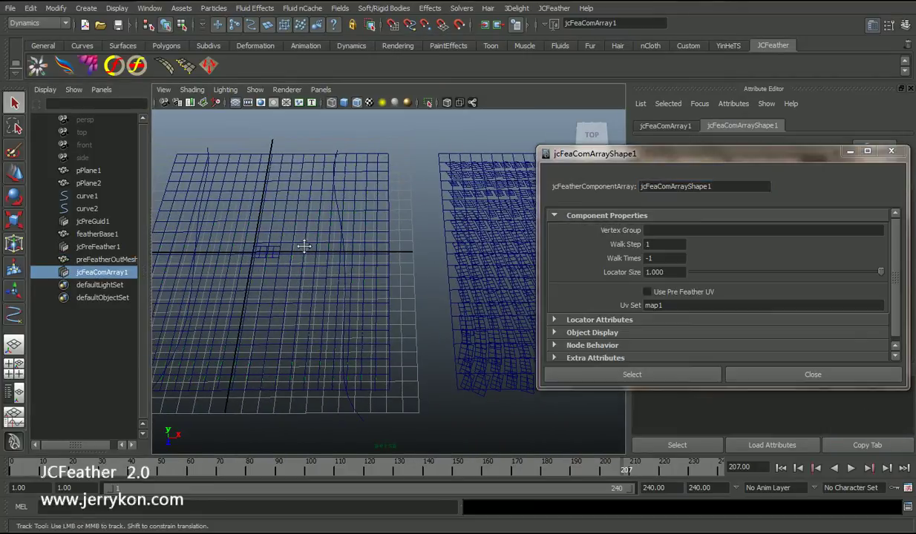
Step: Select featherBase1 to read its vertex numbers, and set jcFeaComArrayShape1's Vertex Group to 5:9 and Walk Step to 15
scroll(371, 247, up, 6)
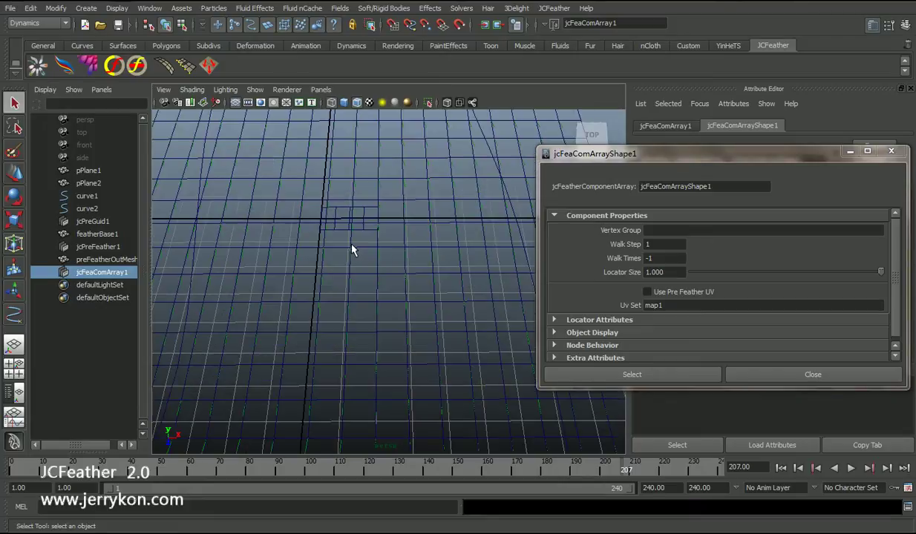
alt+middle_drag(351, 244, 373, 312)
scroll(373, 312, up, 6)
drag(372, 298, 410, 316)
alt+middle_drag(401, 300, 400, 325)
key(w)
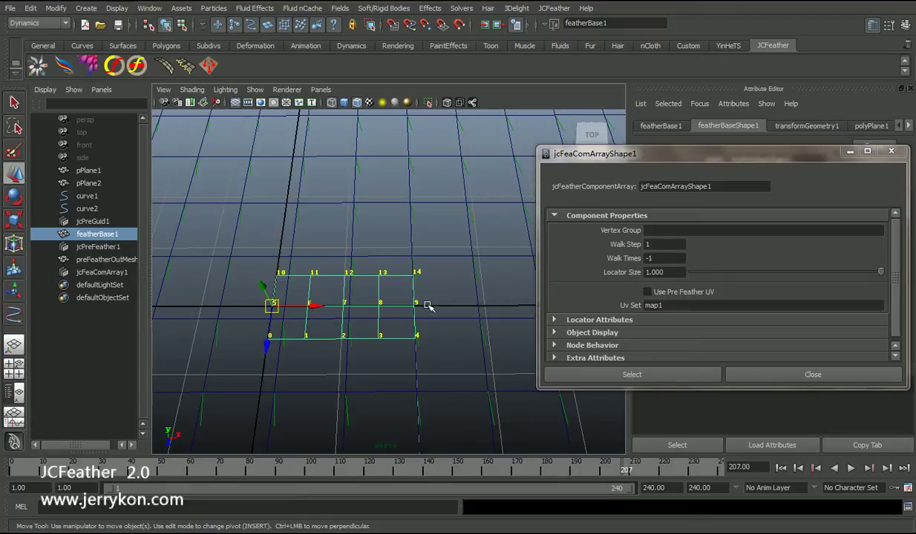
click(672, 230)
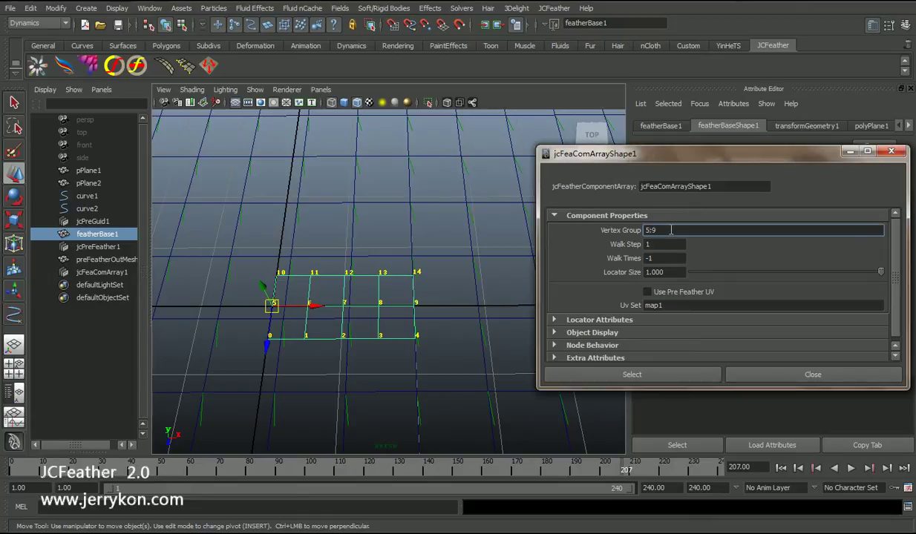
click(664, 247)
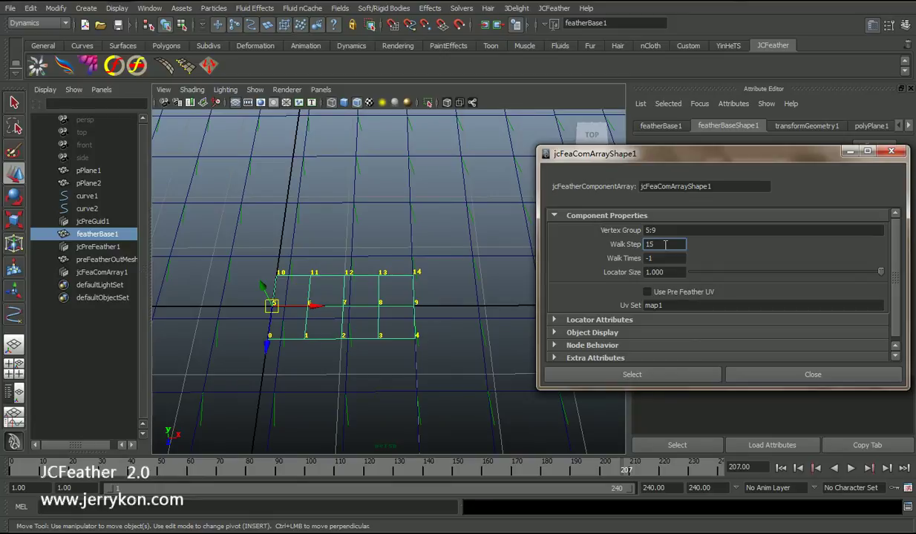
Step: Examine the component array locators across the feather mesh and close the separate attribute window
alt+right_drag(445, 317, 196, 245)
alt+middle_drag(527, 301, 288, 299)
alt+drag(401, 354, 347, 354)
click(347, 354)
alt+right_drag(419, 321, 378, 335)
alt+middle_drag(379, 335, 347, 350)
alt+drag(335, 330, 360, 333)
alt+right_drag(360, 333, 349, 358)
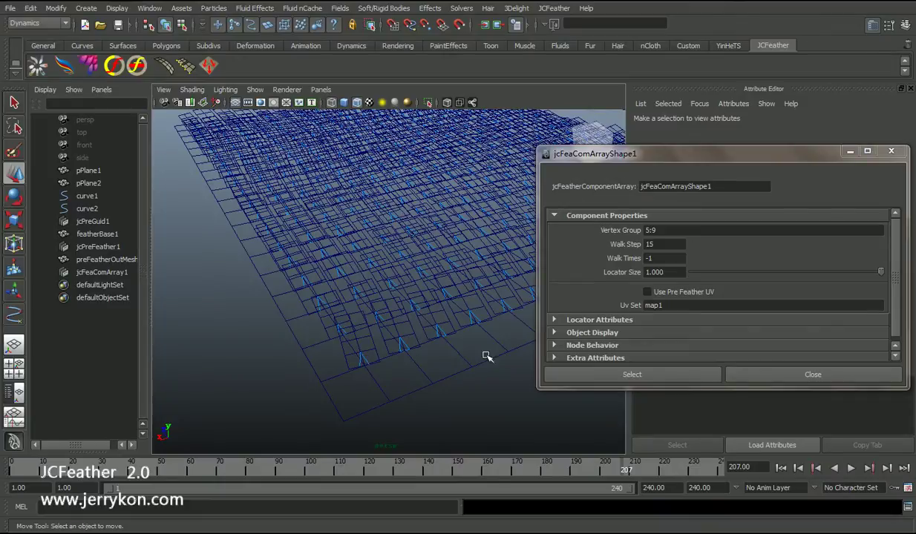
click(831, 379)
alt+drag(320, 353, 267, 349)
key(q)
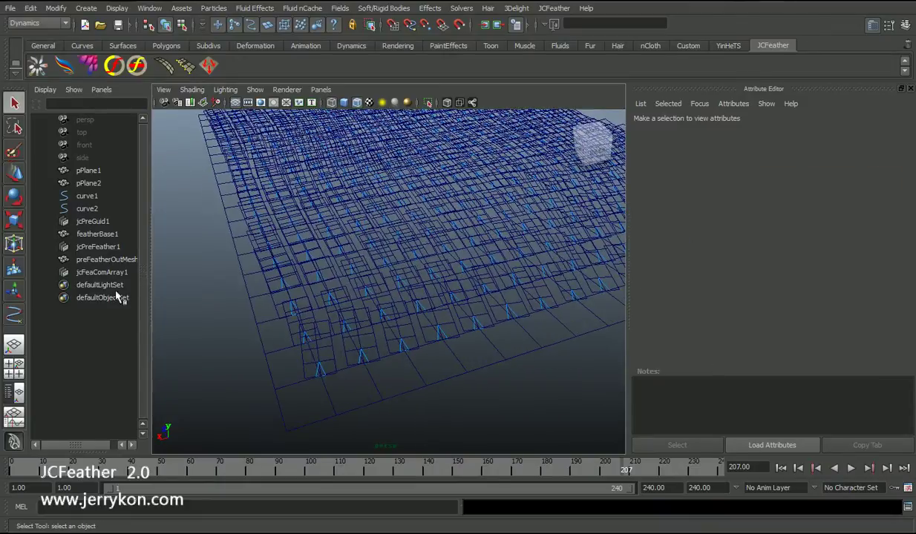
Step: Select jcFeaComArray1 and create a Component Array JCFeather from it
click(103, 272)
alt+drag(415, 379, 534, 341)
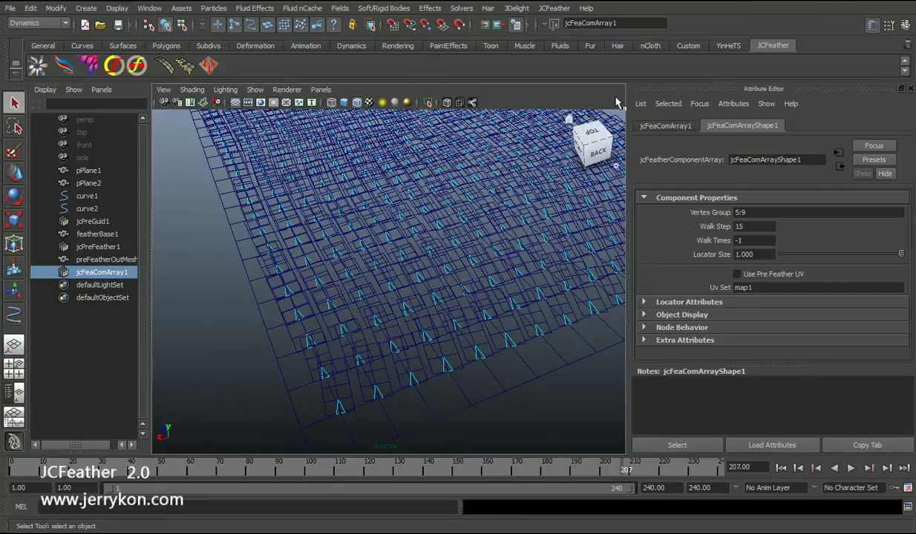
click(553, 8)
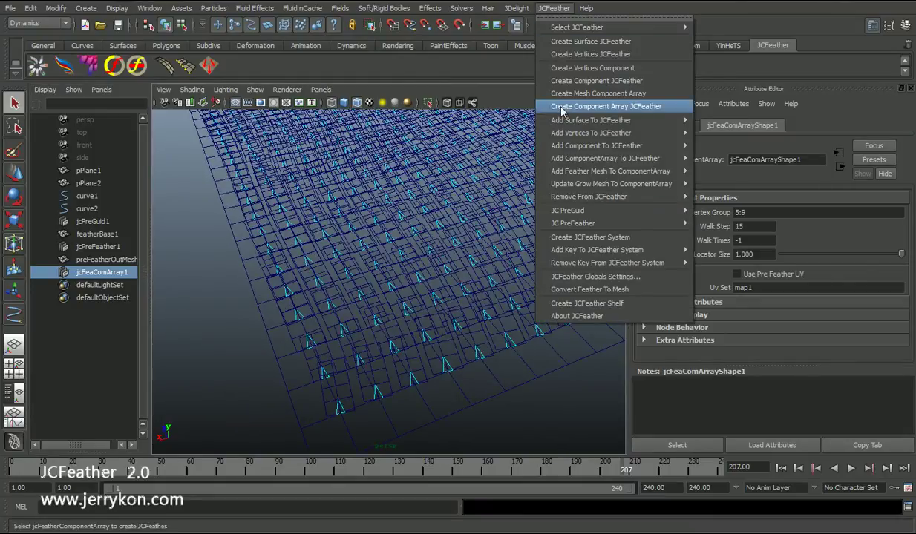
click(608, 108)
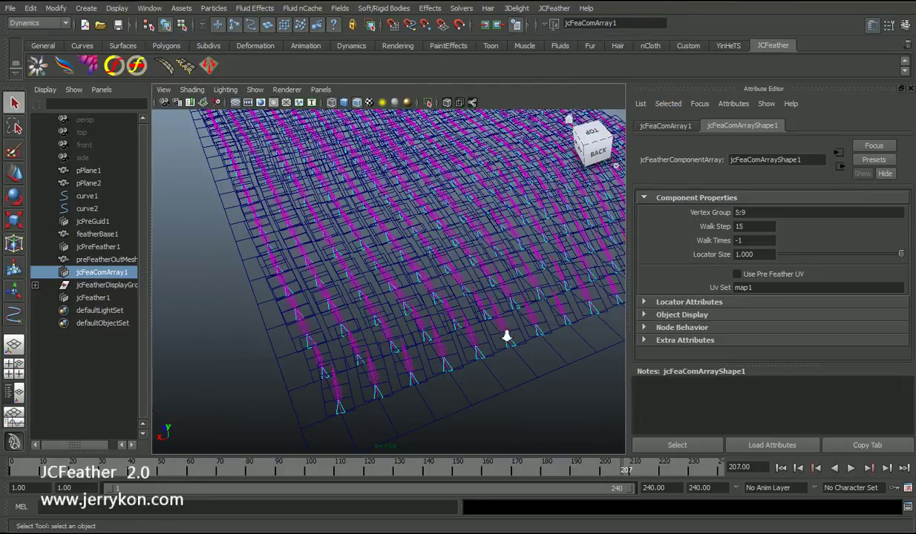
Step: Select jcFeather1 in the viewport and examine its feathers across the component array locators
alt+drag(515, 341, 448, 325)
scroll(448, 324, up, 8)
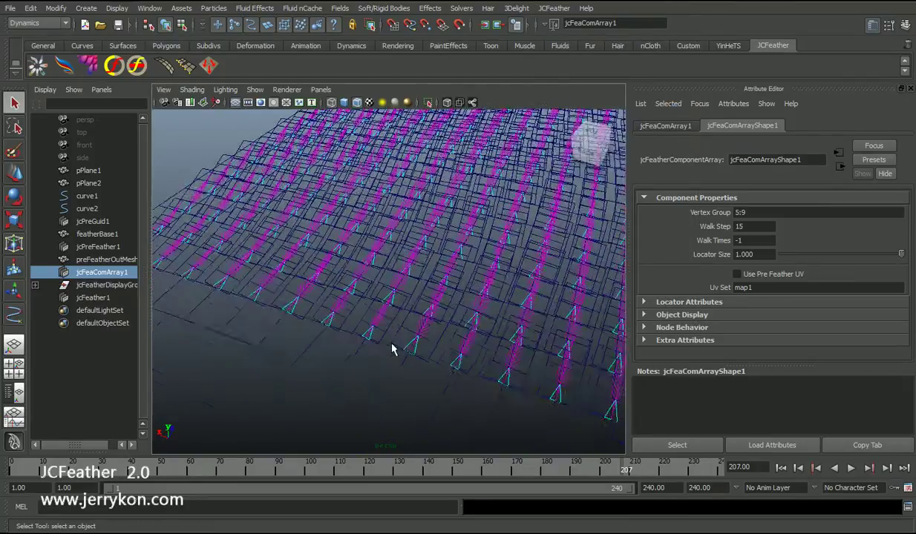
click(377, 346)
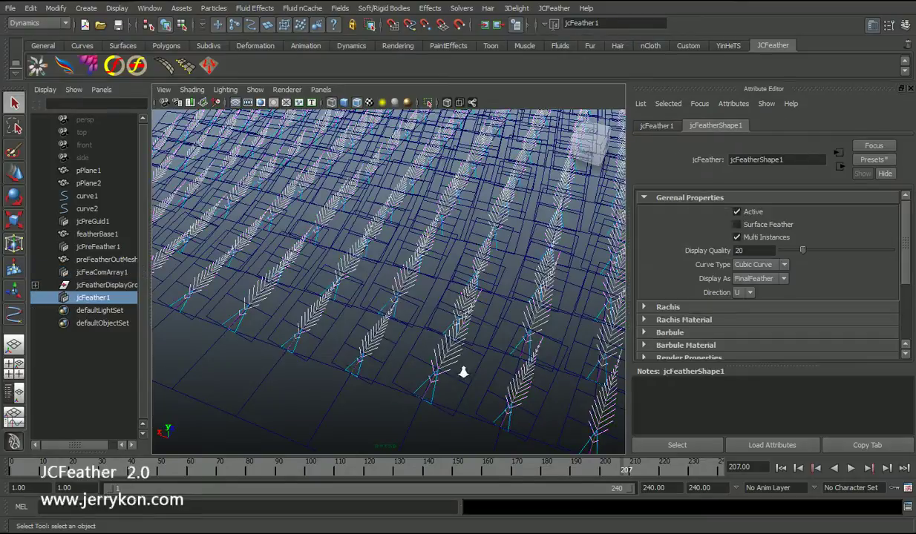
scroll(466, 375, down, 5)
key(w)
alt+drag(486, 338, 368, 320)
scroll(382, 325, up, 5)
key(q)
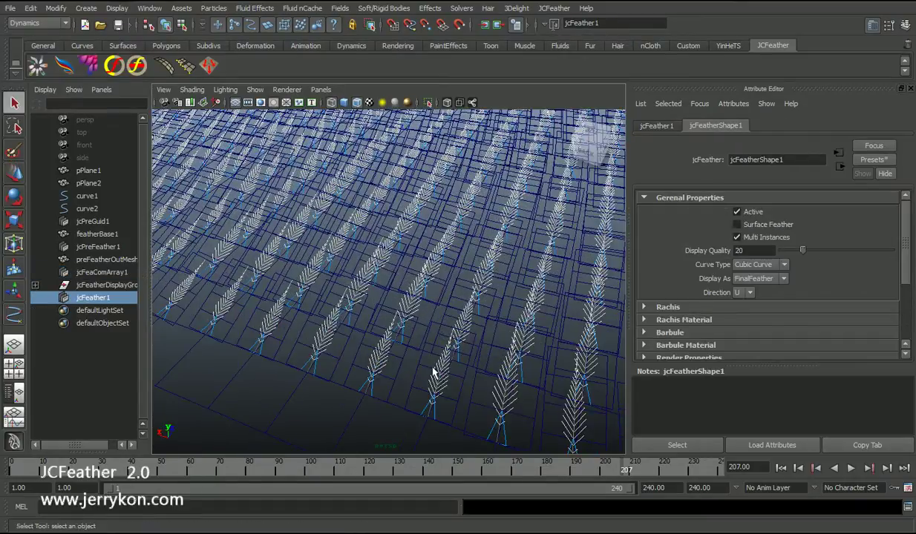
scroll(394, 372, down, 2)
scroll(445, 364, down, 3)
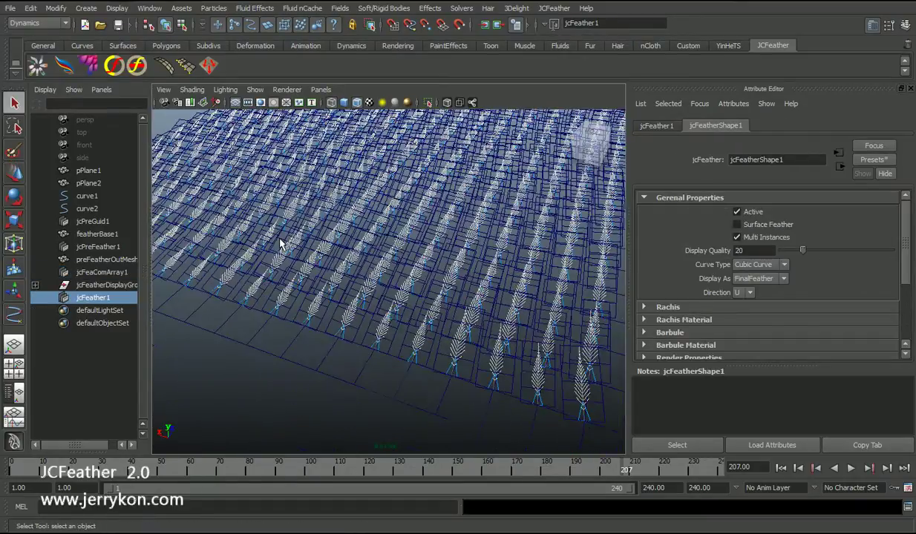
Step: Apply the yellow libFea06 feather from the jcFeather Library to jcFeather1 and close the library
click(37, 67)
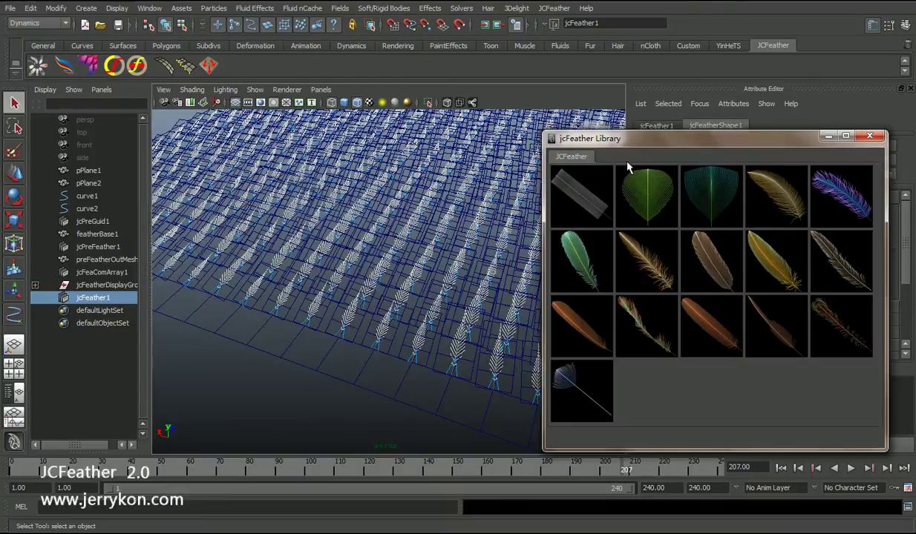
drag(610, 137, 589, 126)
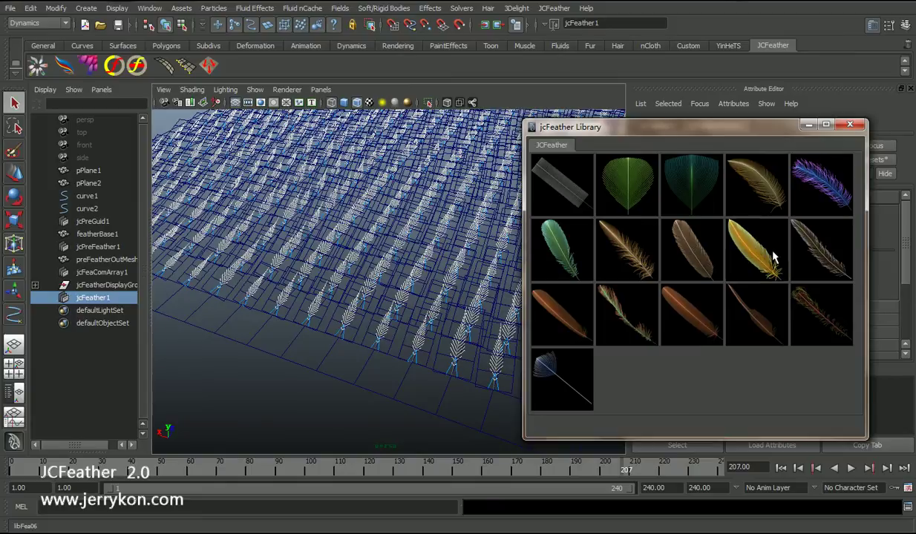
click(850, 124)
Step: Examine the yellow library feathers over the whole plane and close up near its corner
alt+drag(448, 261, 382, 311)
alt+right_drag(382, 311, 413, 332)
alt+drag(412, 331, 441, 378)
alt+right_drag(441, 378, 442, 388)
alt+right_drag(481, 318, 387, 316)
mouse_move(387, 317)
alt+mouse_down()
mouse_move(415, 329)
mouse_move(395, 322)
alt+mouse_up()
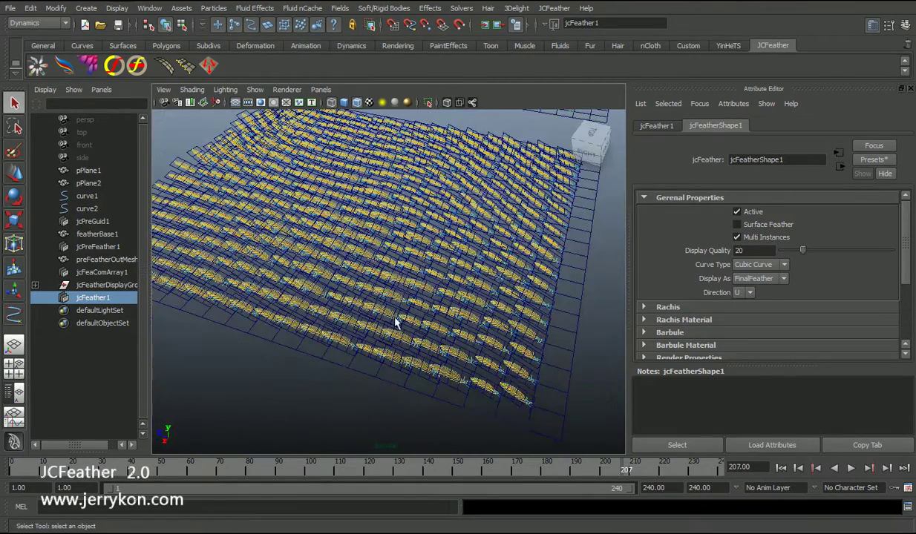
alt+right_drag(476, 392, 488, 415)
alt+middle_drag(489, 415, 473, 354)
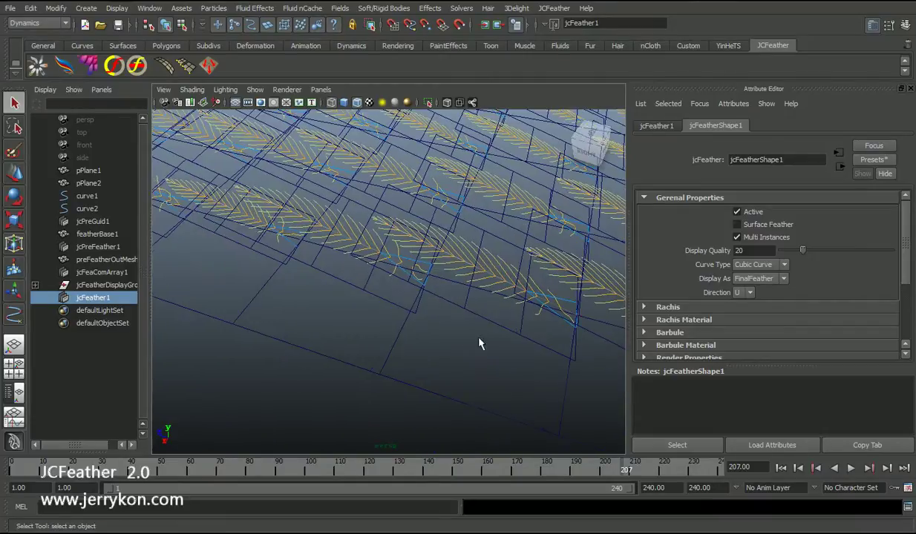
Step: Reselect jcFeather1 and set its Display Quality to 10
click(453, 258)
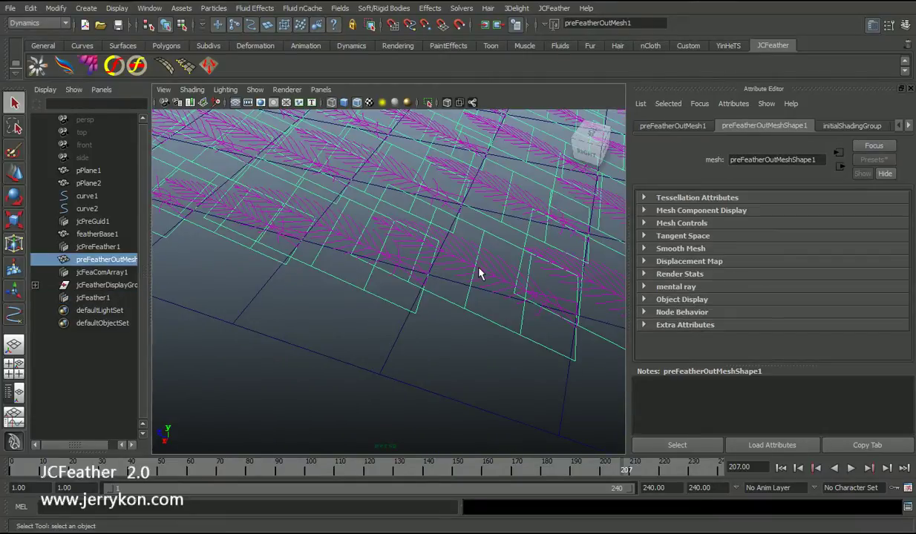
click(499, 260)
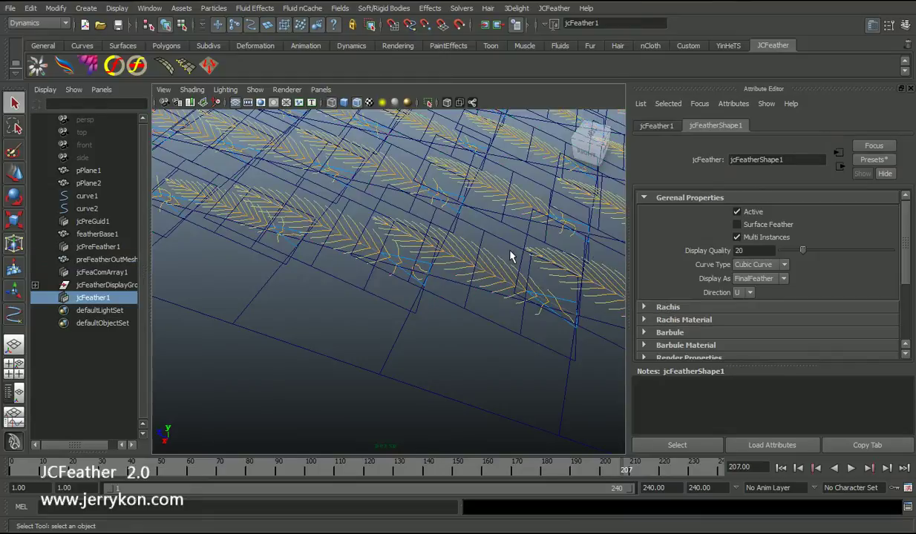
drag(753, 251, 699, 251)
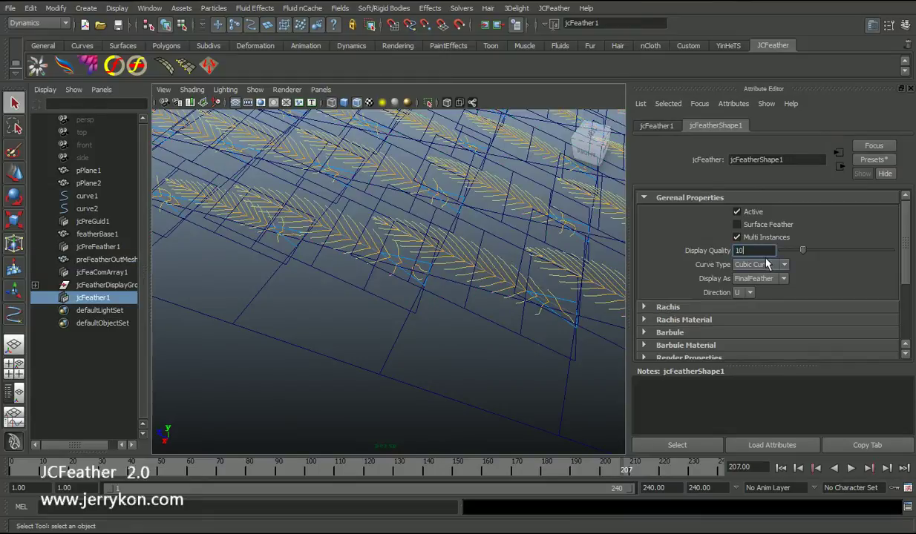
key(Return)
Step: Show the viewport shaded, rewind to frame 1 and briefly play the feather animation
alt+drag(470, 317, 478, 317)
alt+right_drag(478, 317, 401, 312)
alt+drag(401, 312, 452, 298)
alt+middle_drag(443, 288, 444, 310)
alt+drag(427, 301, 432, 302)
key(w)
key(q)
click(781, 467)
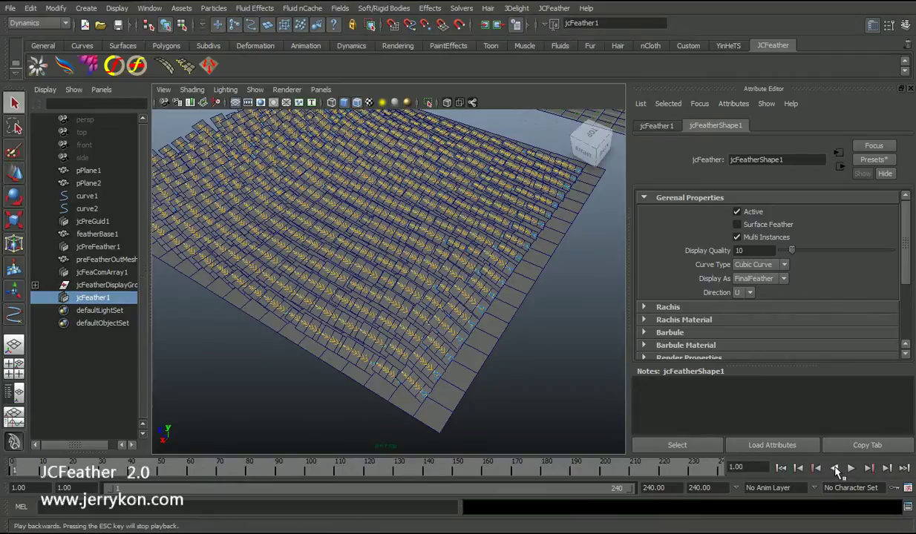
click(851, 468)
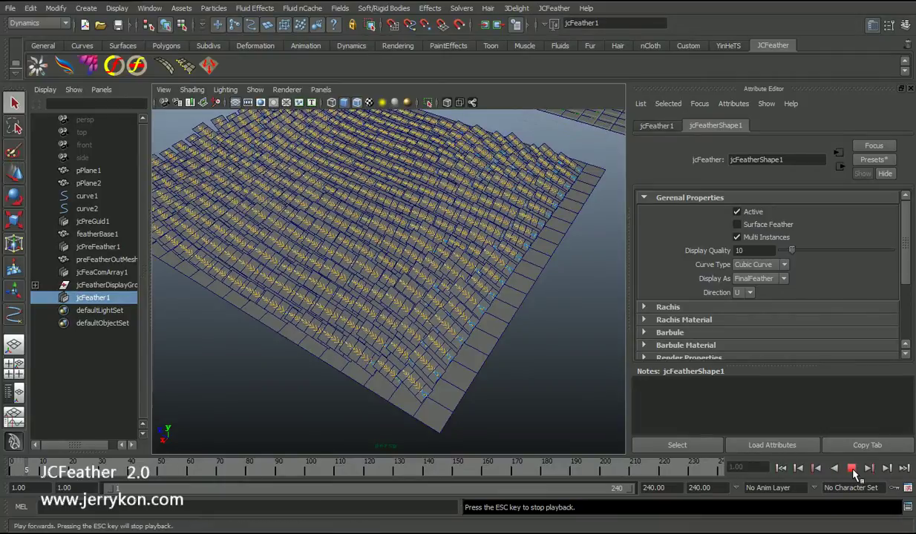
click(854, 471)
Step: Examine the feathered plane and the neighbouring pPlane1 with its guide curves from several angles
alt+drag(447, 280, 338, 284)
mouse_move(337, 283)
alt+right_down()
mouse_move(321, 282)
mouse_move(352, 282)
alt+right_up()
alt+middle_drag(405, 278, 410, 305)
alt+right_drag(410, 306, 457, 318)
key(w)
alt+middle_drag(460, 311, 423, 289)
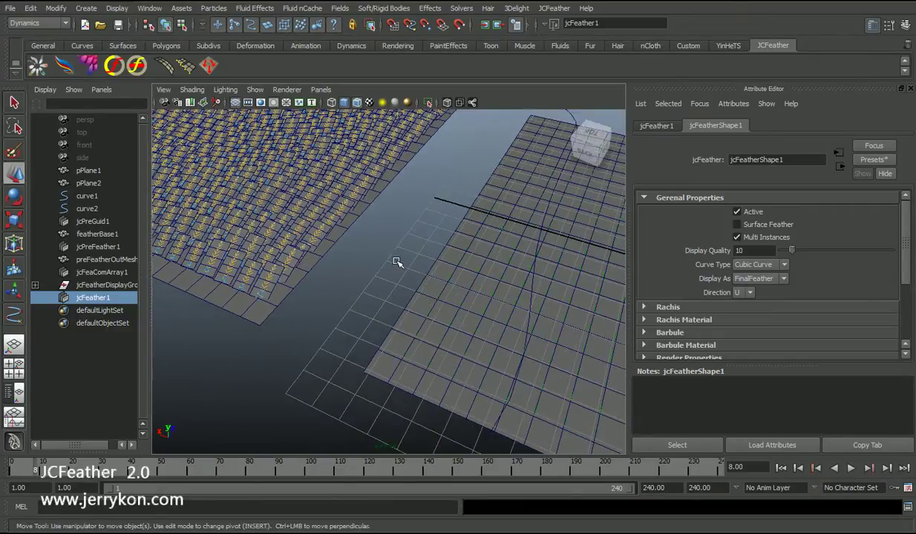
alt+middle_drag(377, 254, 407, 319)
alt+right_drag(407, 319, 404, 311)
alt+drag(380, 300, 382, 307)
alt+right_drag(382, 306, 397, 324)
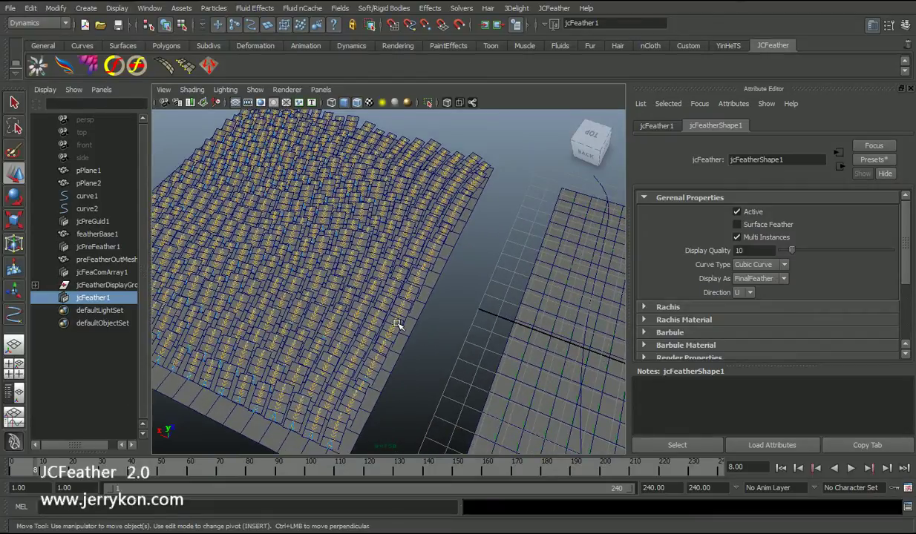
alt+right_drag(327, 323, 356, 321)
alt+drag(488, 321, 370, 305)
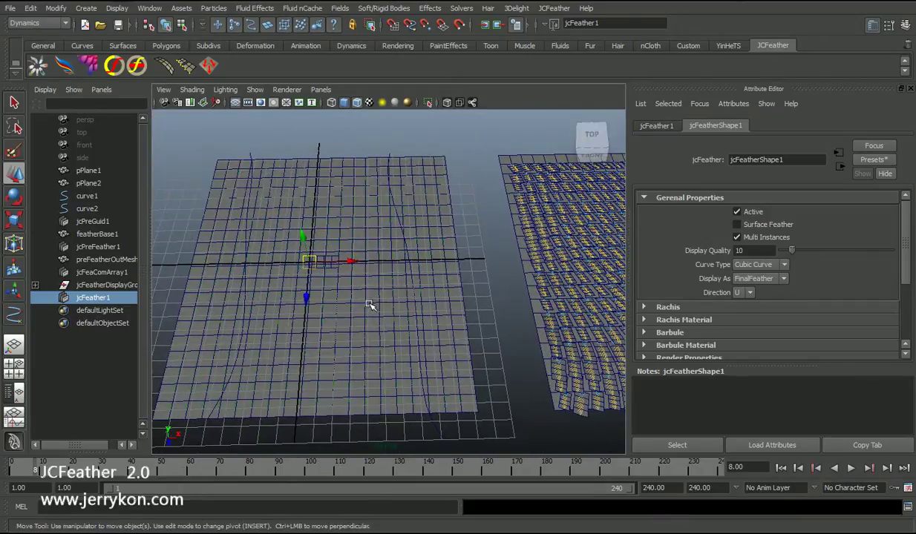
Step: Clear the selection, open the JC Grow Feather tool and assign pPlane1 as its Grow On object
click(463, 236)
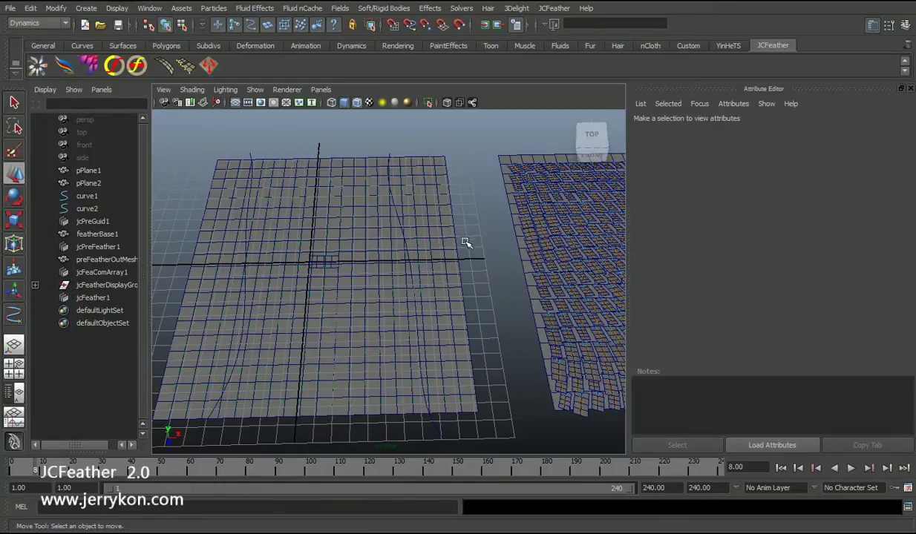
click(88, 65)
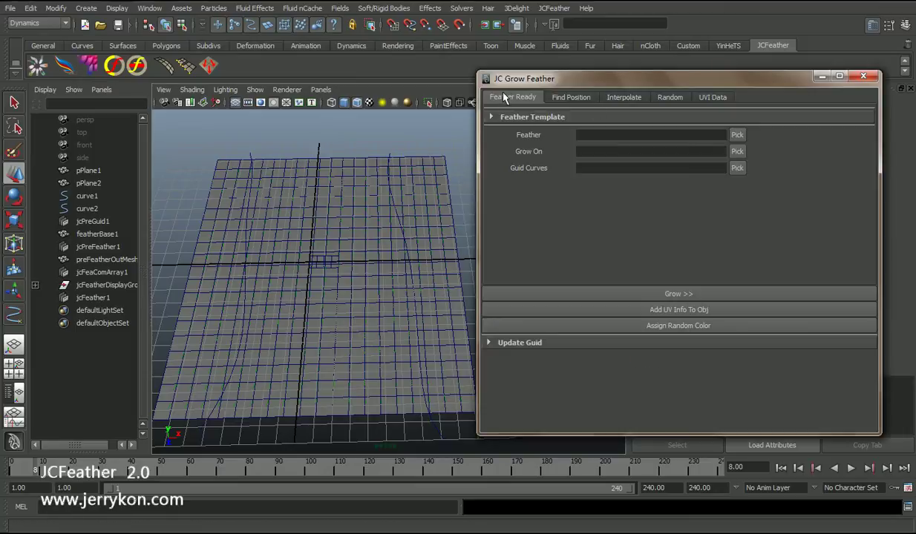
drag(543, 82, 581, 80)
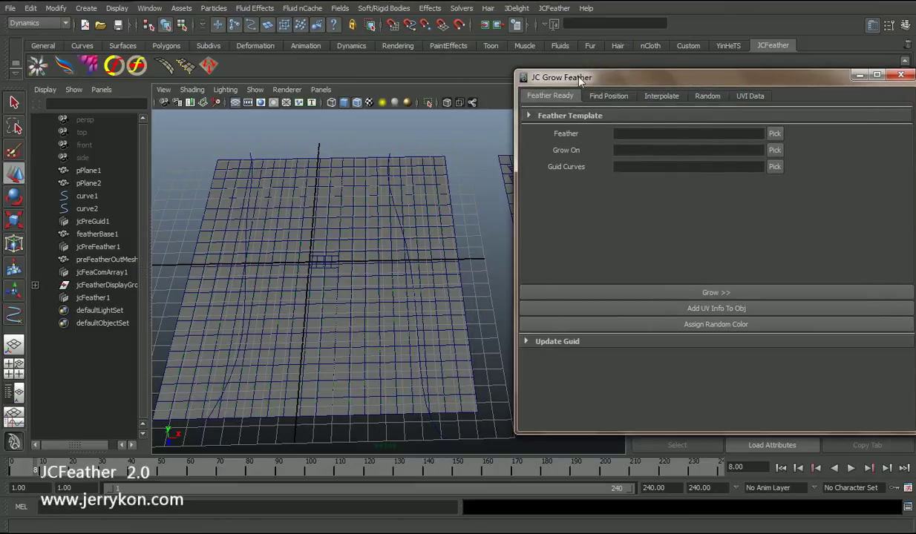
click(357, 312)
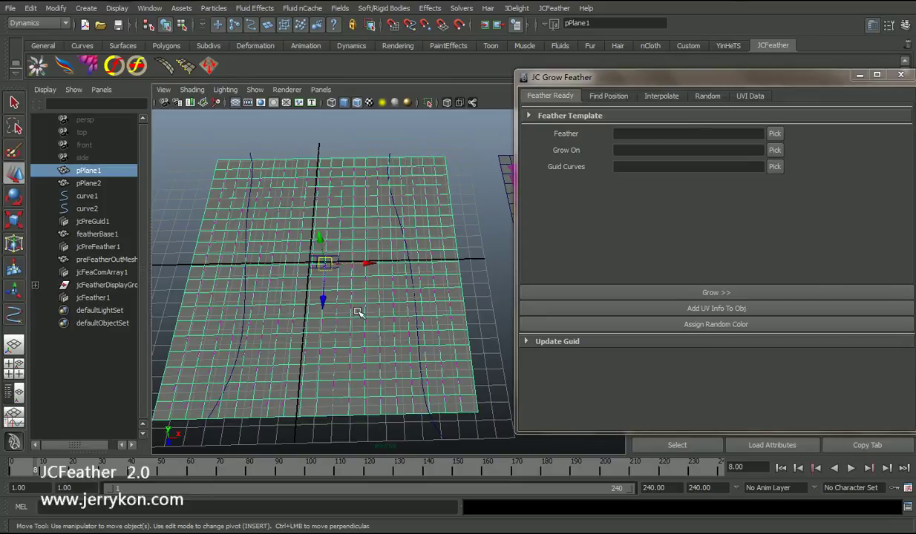
click(773, 150)
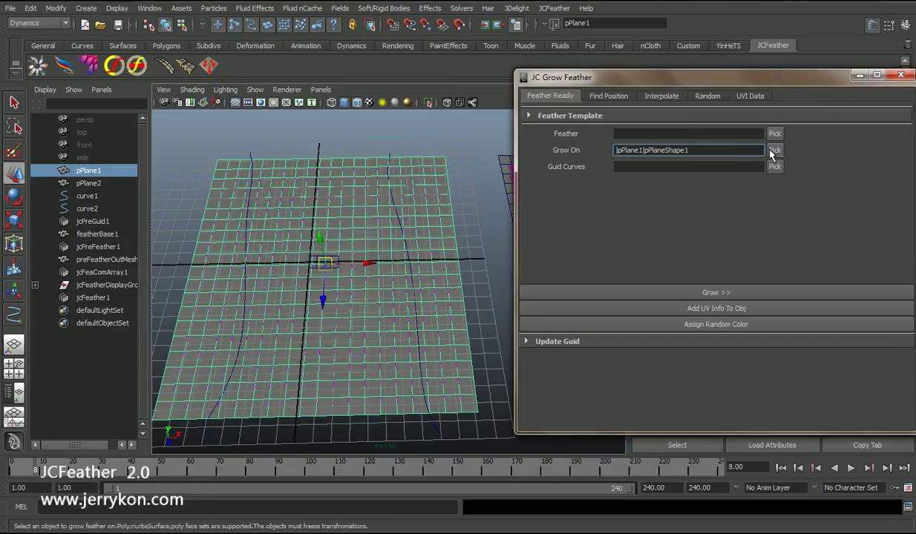
Step: In UV mode, set U Num and V Num to 20, enable U Brick, generate particles at the grow positions and close the tool
click(608, 96)
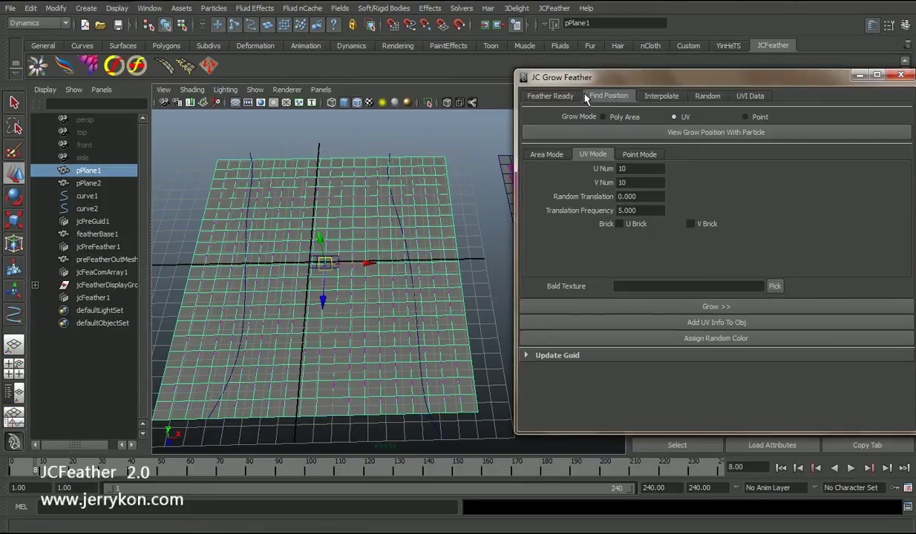
double_click(635, 170)
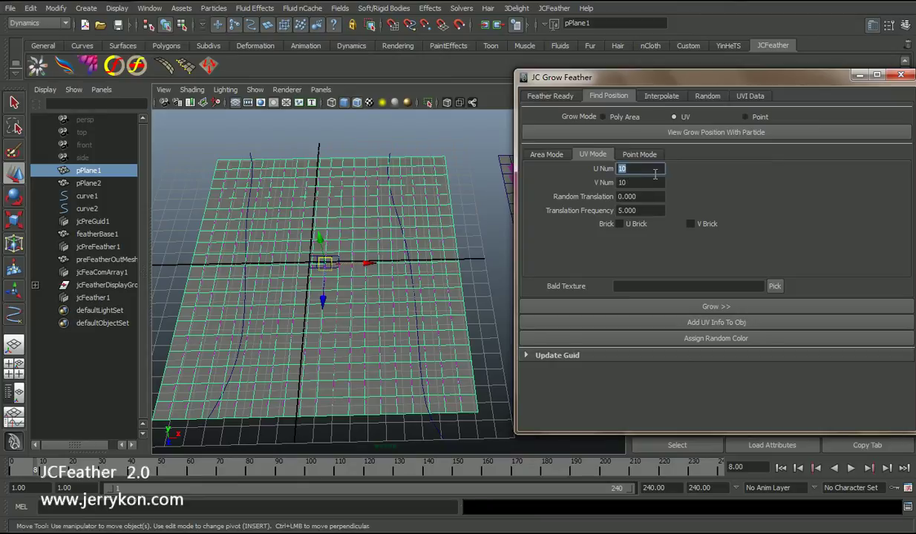
double_click(650, 182)
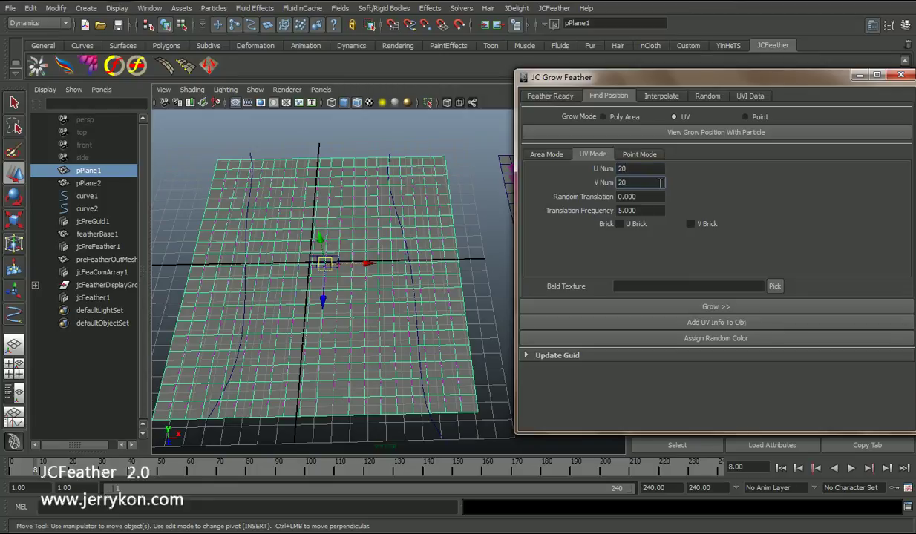
click(617, 223)
click(701, 133)
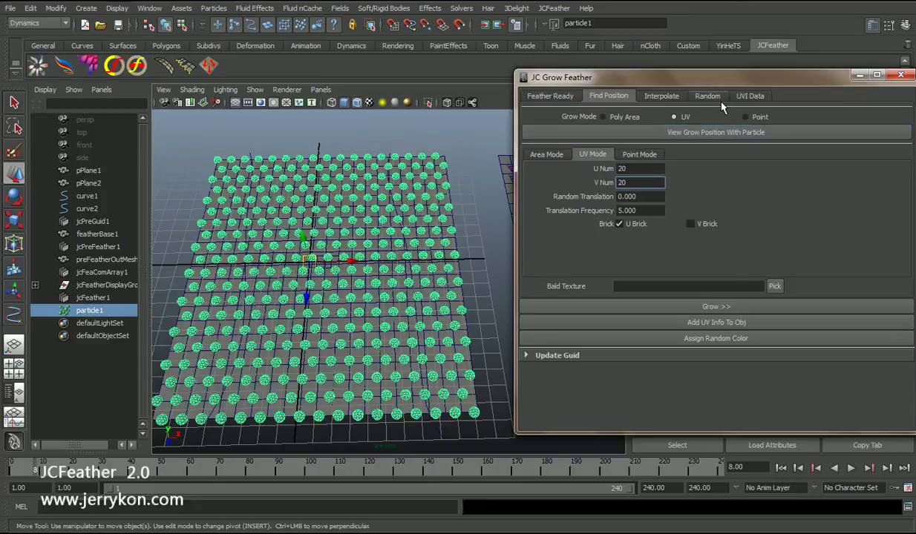
click(900, 75)
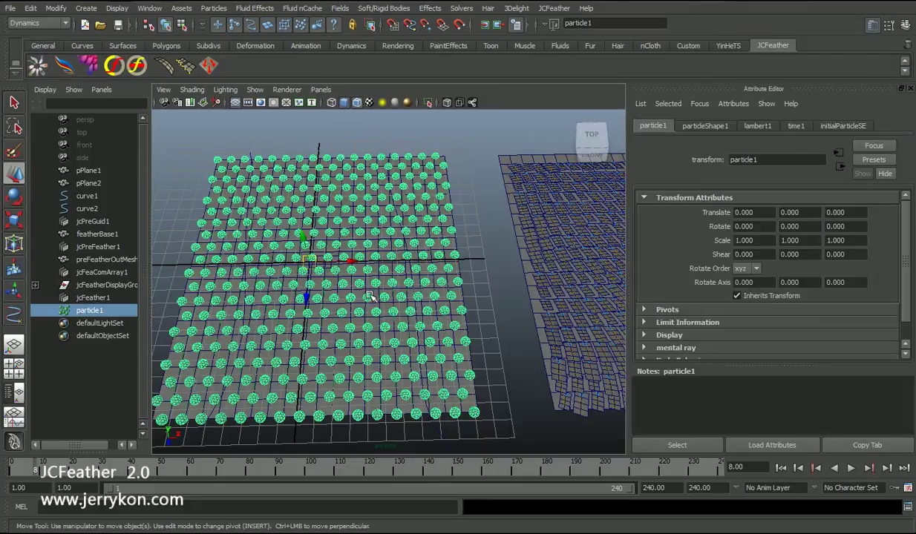
Step: Scale particle1 uniformly to 0.963 so the particles sit inside the edges of pPlane1
alt+drag(373, 297, 344, 305)
alt+middle_drag(332, 314, 333, 298)
alt+drag(336, 298, 368, 288)
key(r)
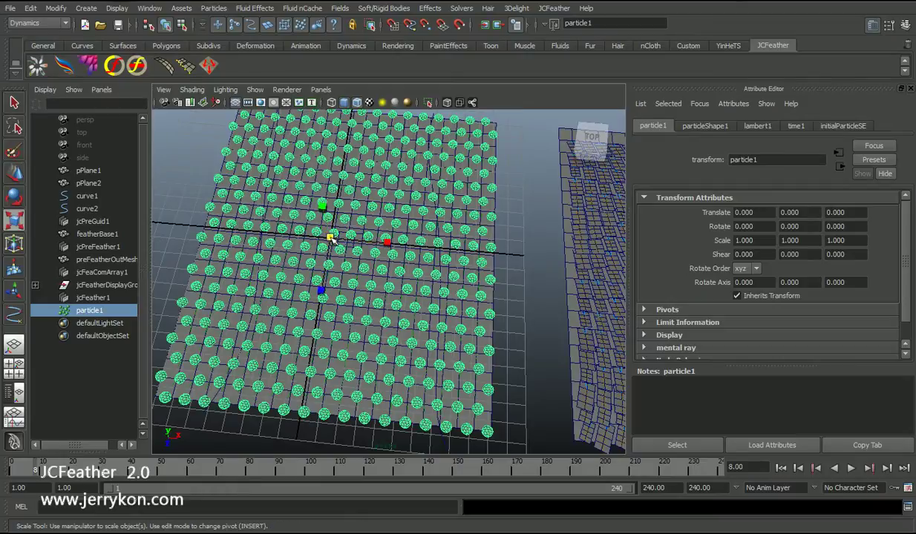
drag(332, 238, 325, 242)
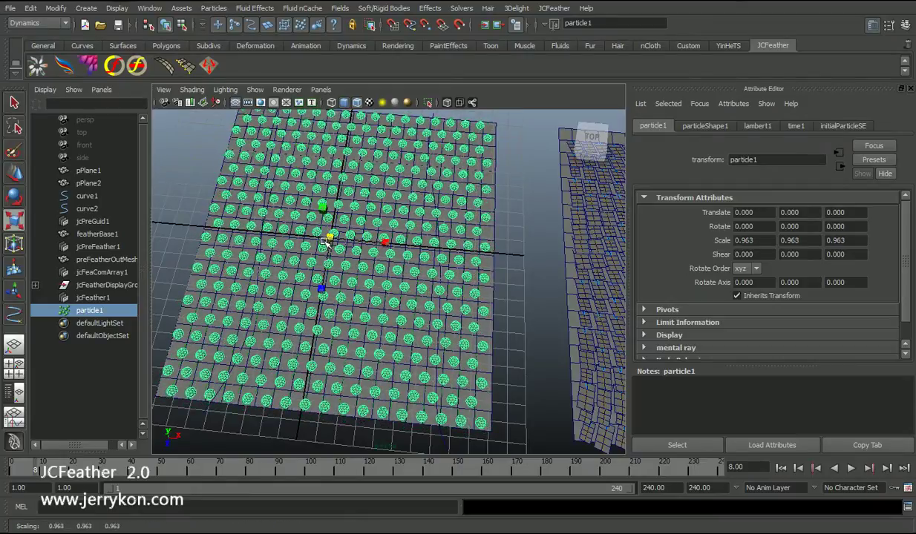
key(w)
key(q)
alt+drag(357, 282, 318, 286)
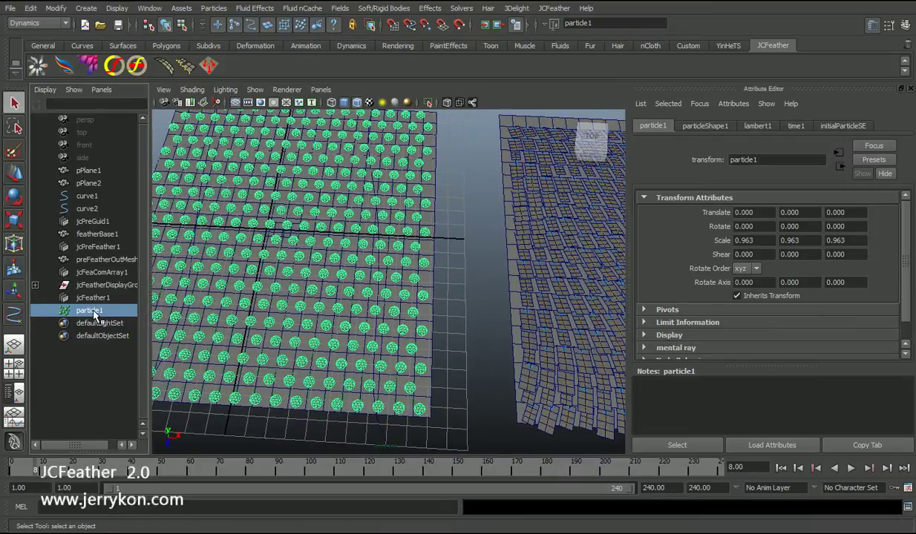
Step: Update the JCPreGuid particle of jcPreGuidShape1 with the selected particle1
click(552, 8)
mouse_move(570, 213)
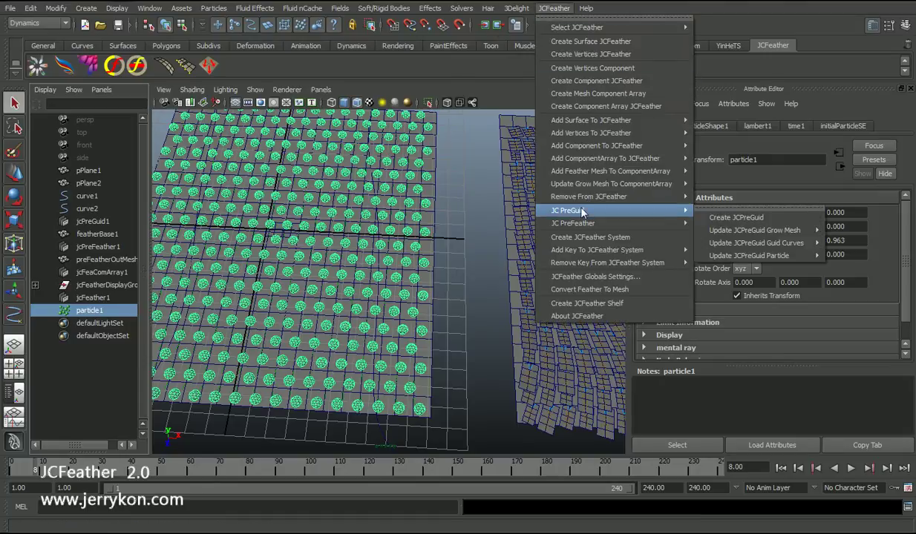
click(717, 209)
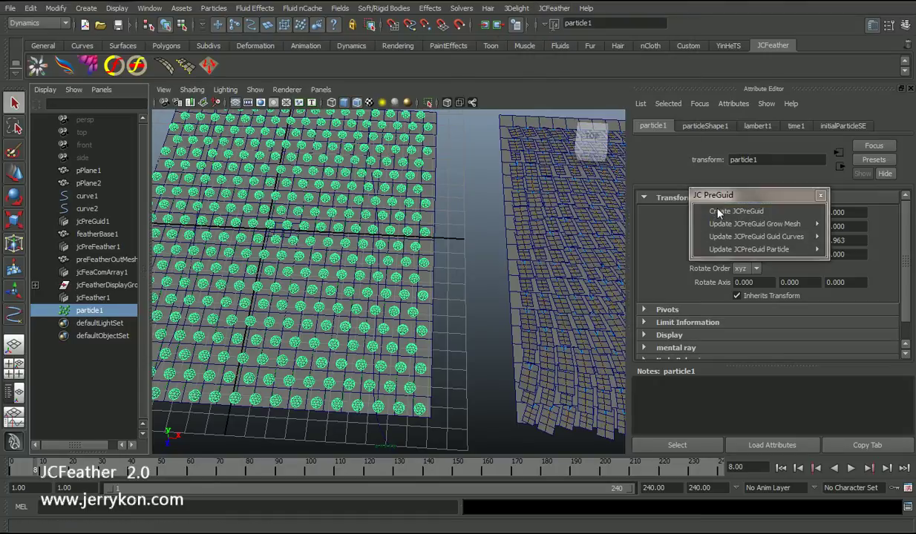
drag(738, 194, 718, 175)
mouse_move(715, 228)
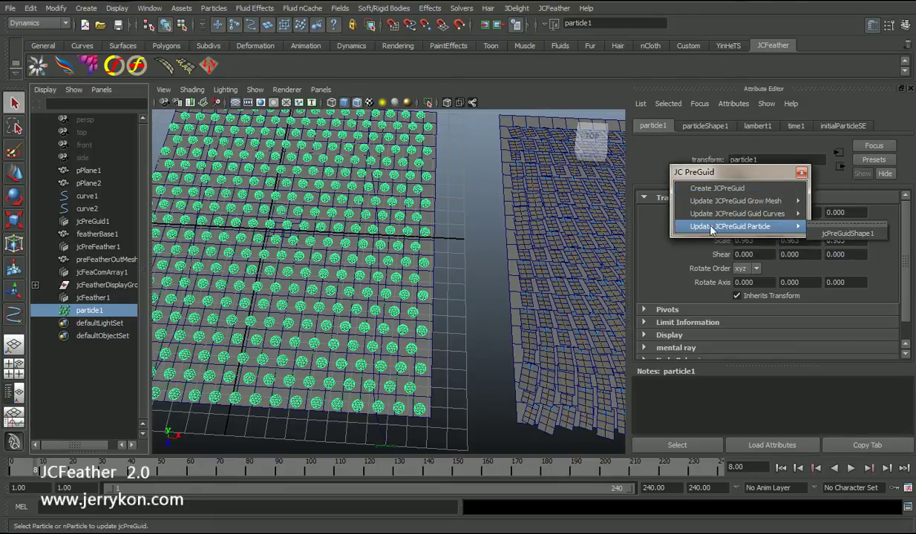
click(829, 235)
alt+drag(423, 310, 327, 271)
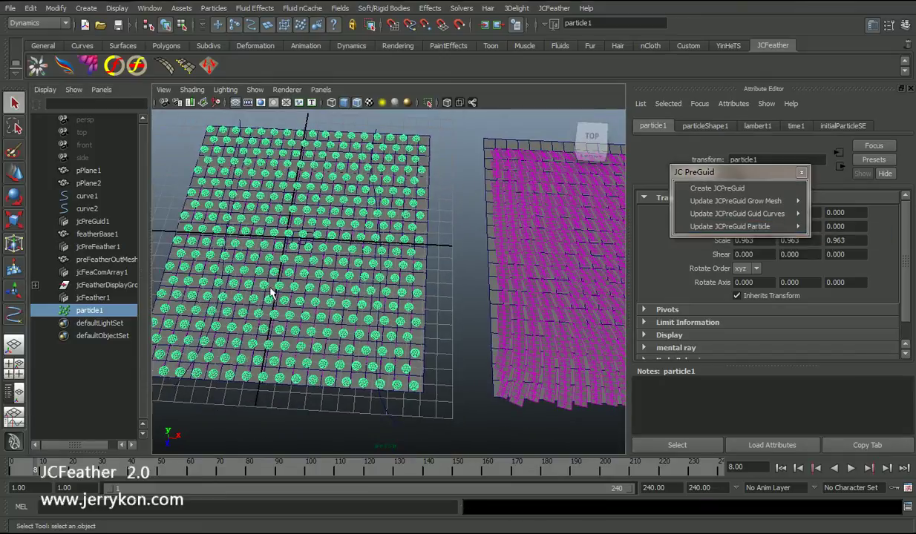
Step: Close the JC PreGuid tool and set the Point Type of jcPreGuidShape1 to In Position
click(95, 221)
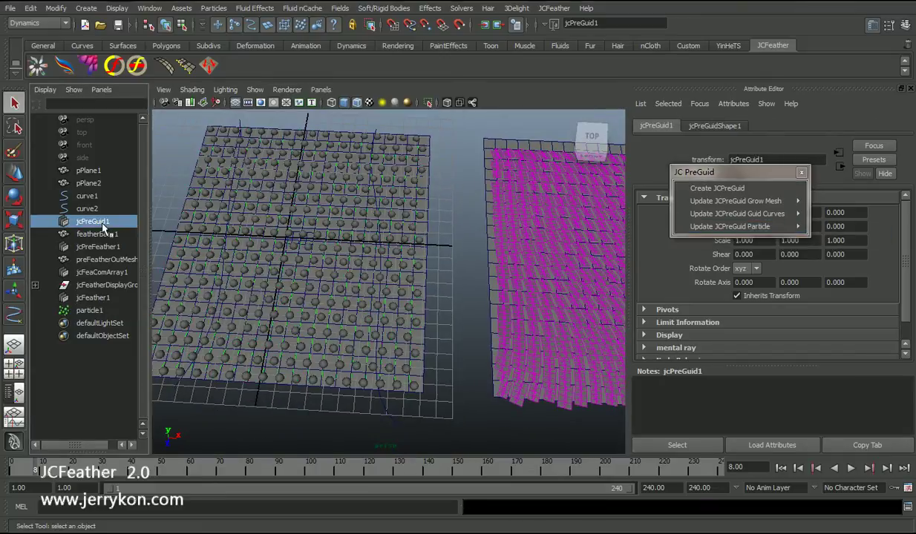
click(801, 173)
click(698, 126)
alt+drag(466, 256, 418, 260)
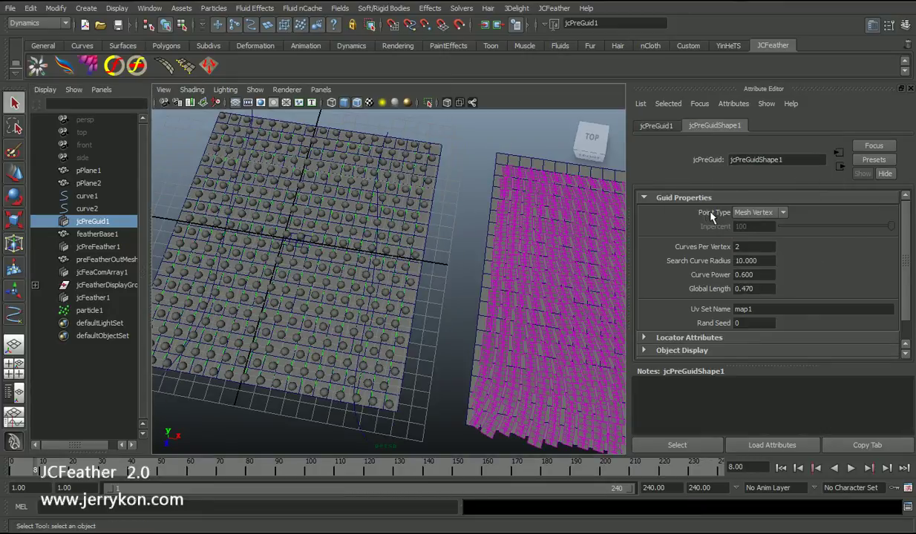
click(756, 215)
click(750, 233)
alt+right_drag(264, 253, 307, 260)
alt+drag(340, 276, 359, 273)
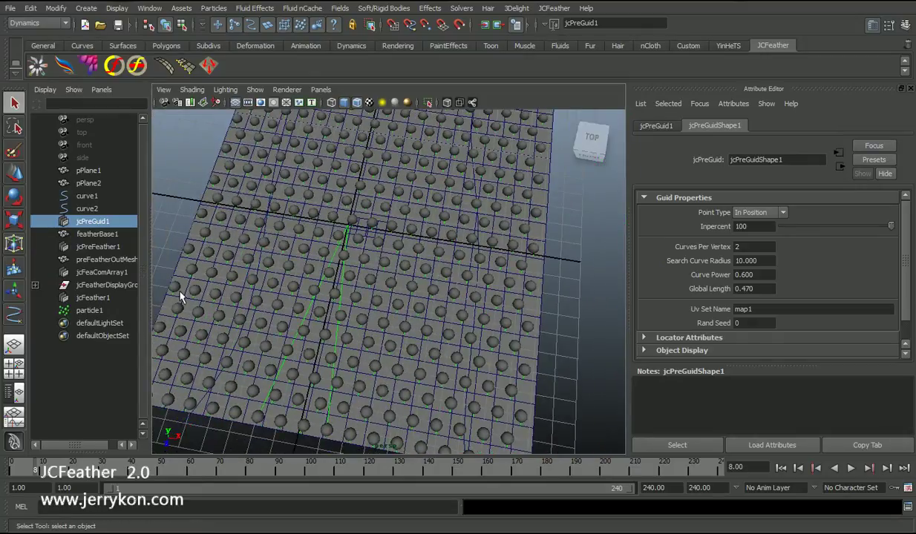
alt+drag(258, 273, 231, 268)
Step: Hide particle1 and display the scene in wireframe to examine the guides on pPlane1
click(110, 309)
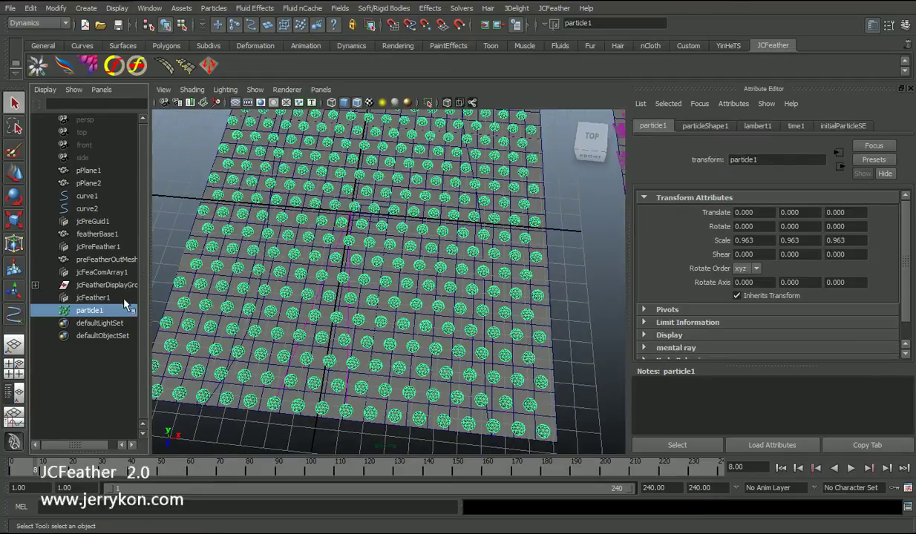
key(ctrl+h)
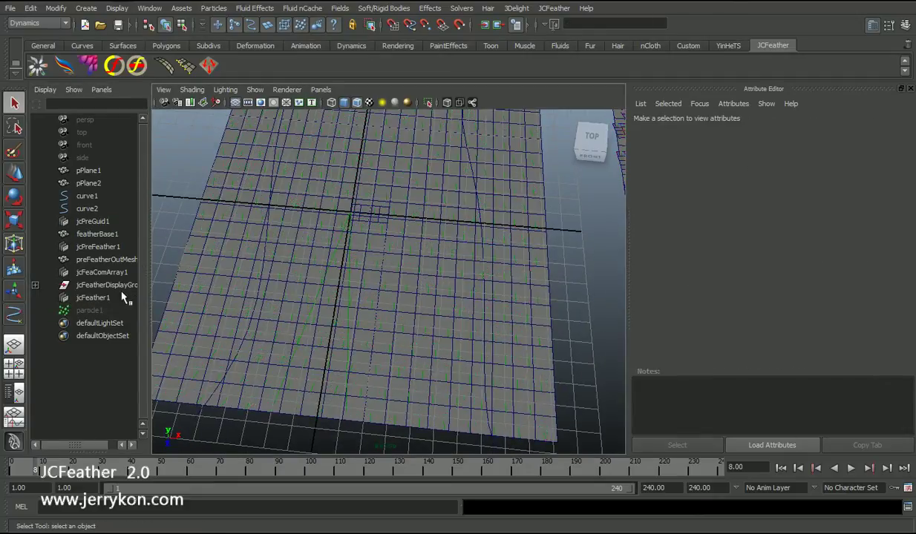
alt+drag(252, 340, 244, 337)
key(4)
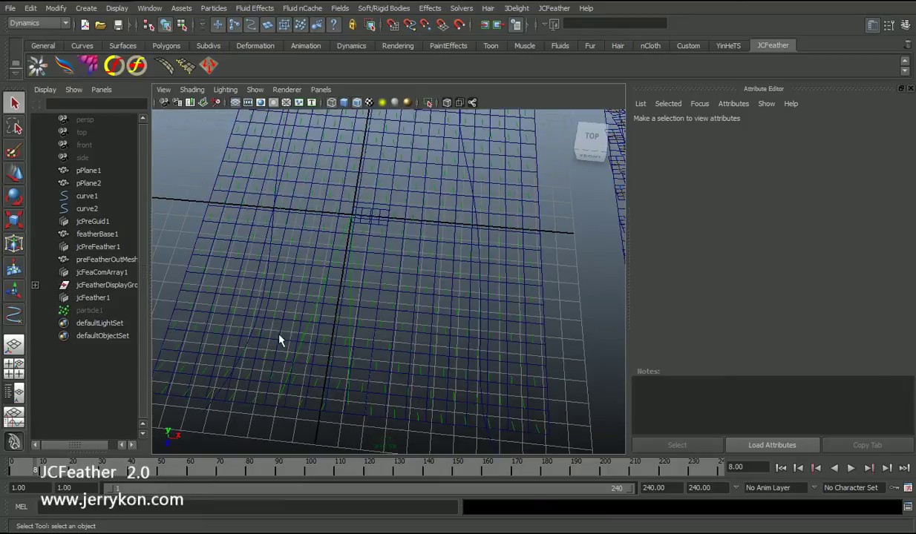
alt+drag(345, 327, 354, 328)
mouse_move(355, 328)
alt+right_down()
mouse_move(368, 350)
mouse_move(350, 331)
alt+right_up()
click(336, 343)
key(w)
alt+drag(411, 312, 403, 307)
key(q)
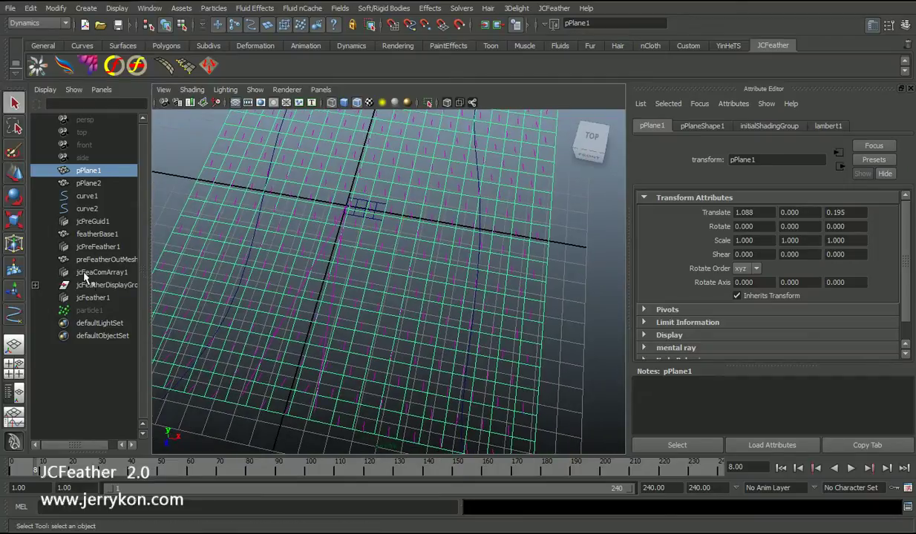
Step: Reduce the Global Length of jcPreGuidShape1 to 0.220
click(86, 224)
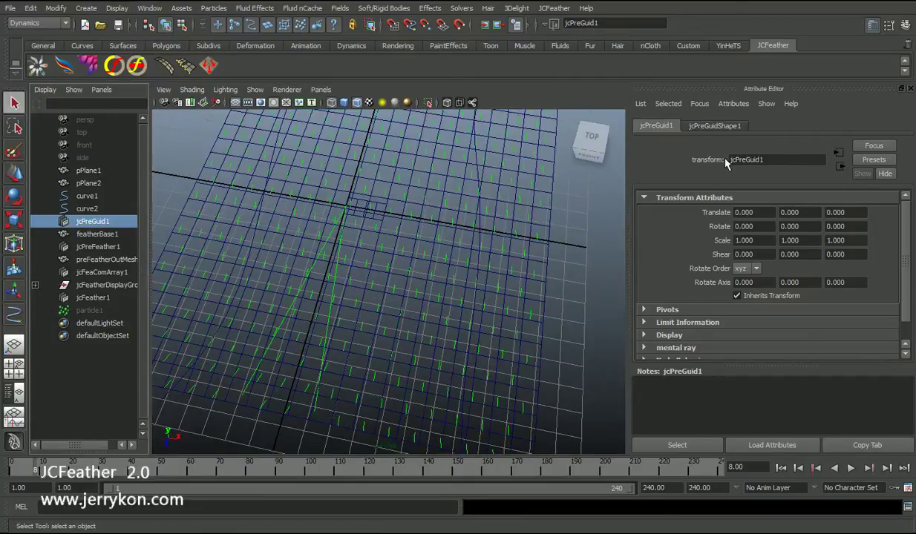
click(713, 126)
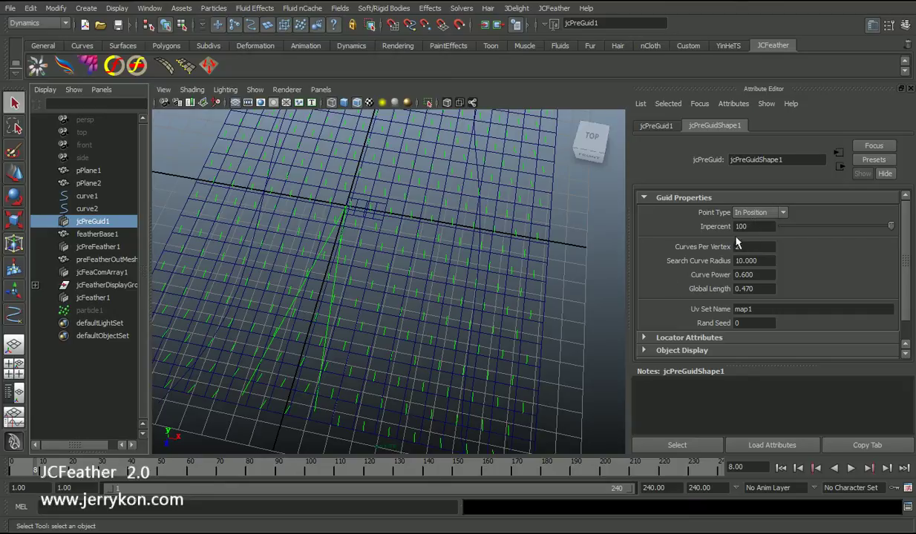
click(764, 227)
alt+right_drag(537, 317, 474, 319)
click(768, 289)
ctrl+drag(760, 291, 749, 290)
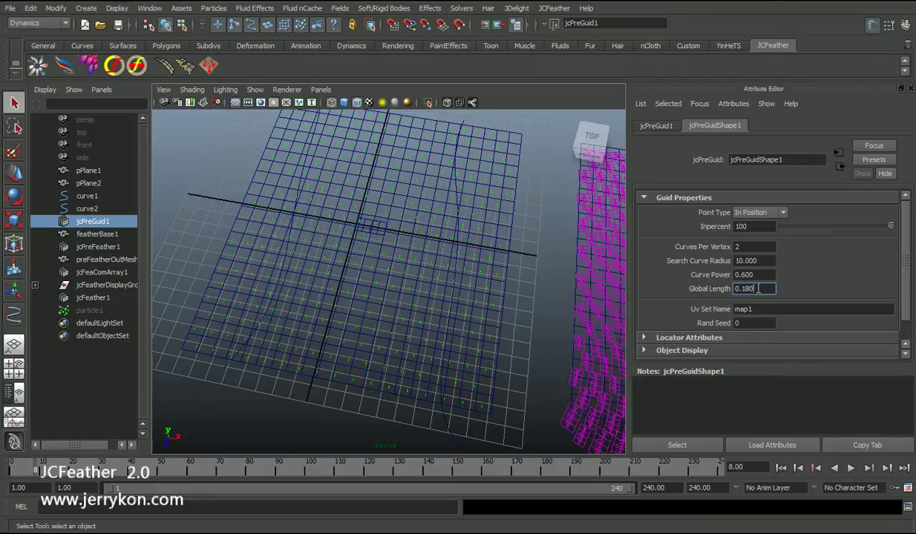
Step: Examine the feather rows on the feathered plane and compare them with the guides on pPlane1
alt+right_drag(421, 313, 371, 303)
key(w)
alt+middle_drag(522, 321, 348, 270)
key(q)
alt+drag(429, 311, 400, 307)
key(w)
key(q)
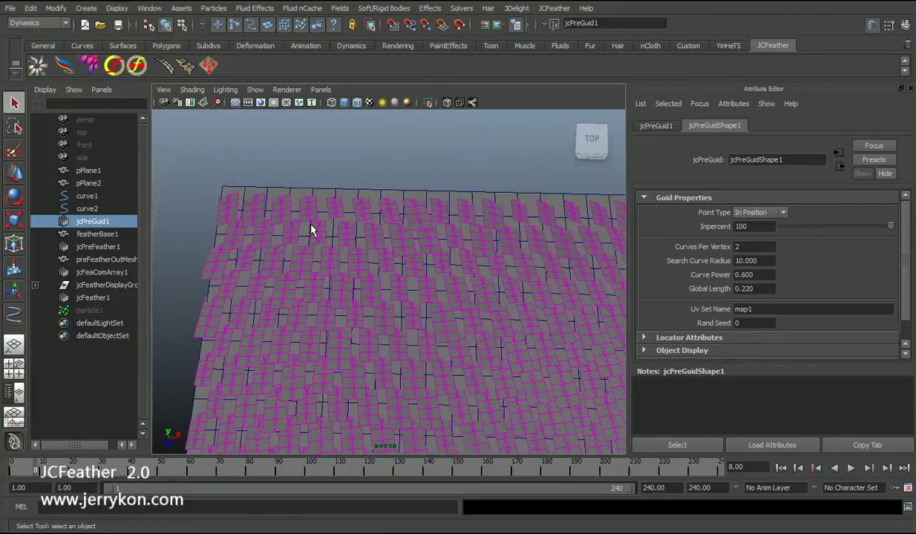
alt+drag(304, 267, 394, 293)
alt+drag(452, 307, 384, 337)
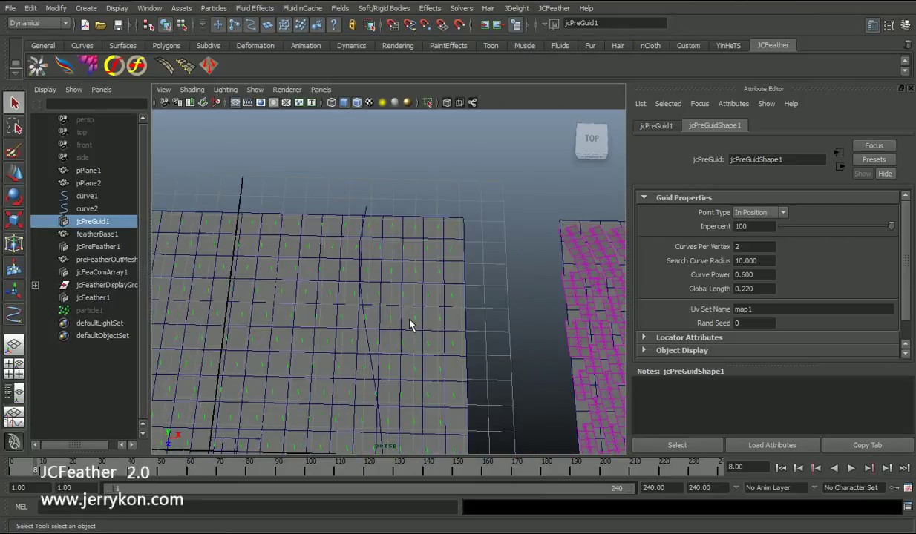
Step: Unhide particle1 and return the viewport to shaded display
click(93, 310)
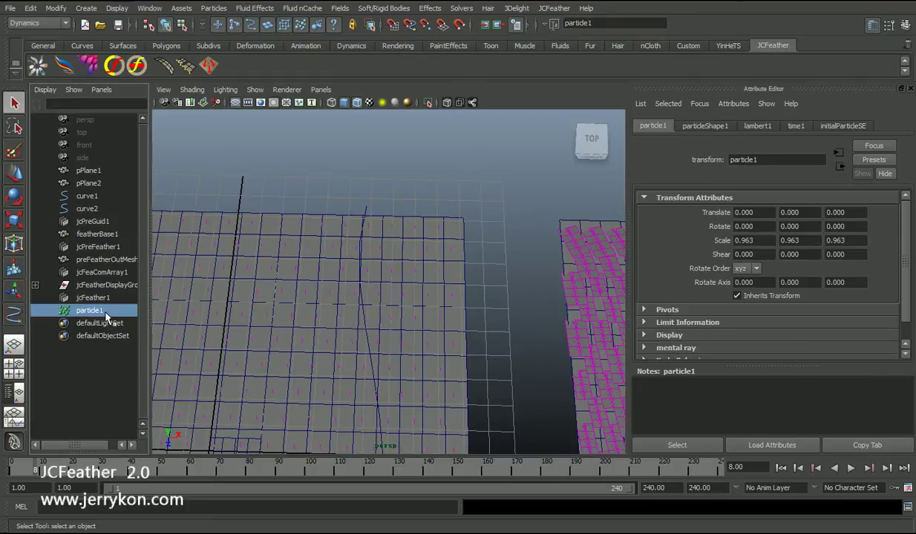
key(shift+h)
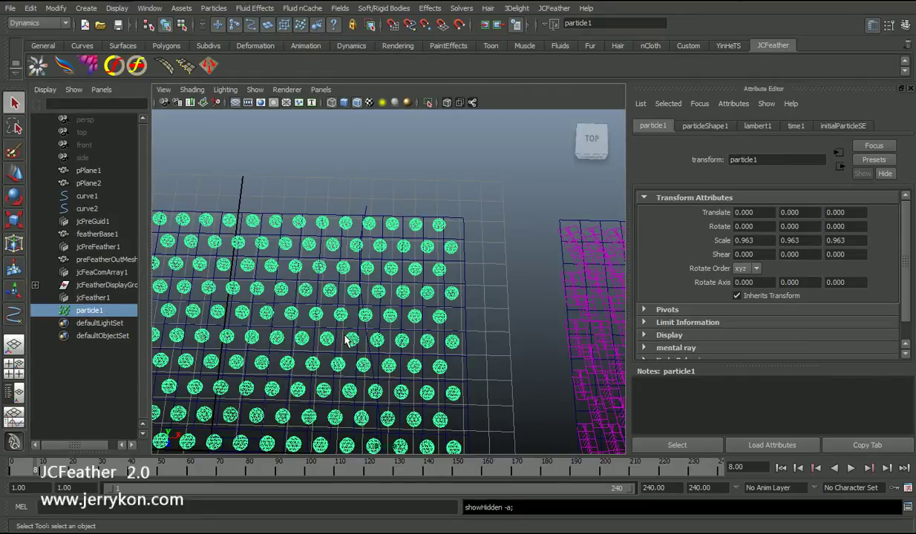
alt+drag(428, 350, 295, 354)
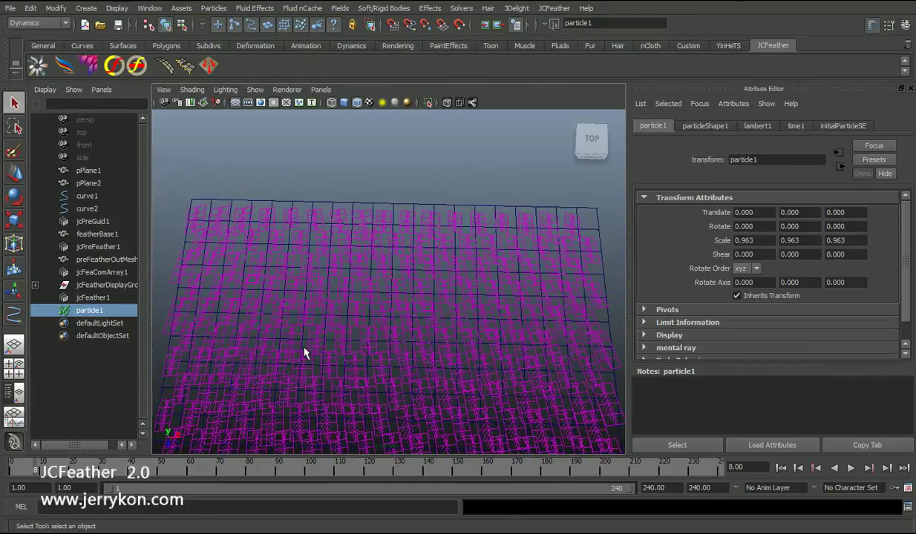
key(5)
Step: Inspect the feather output mesh, and set the Global Scale of jcPreFeatherShape1 to 1
click(312, 343)
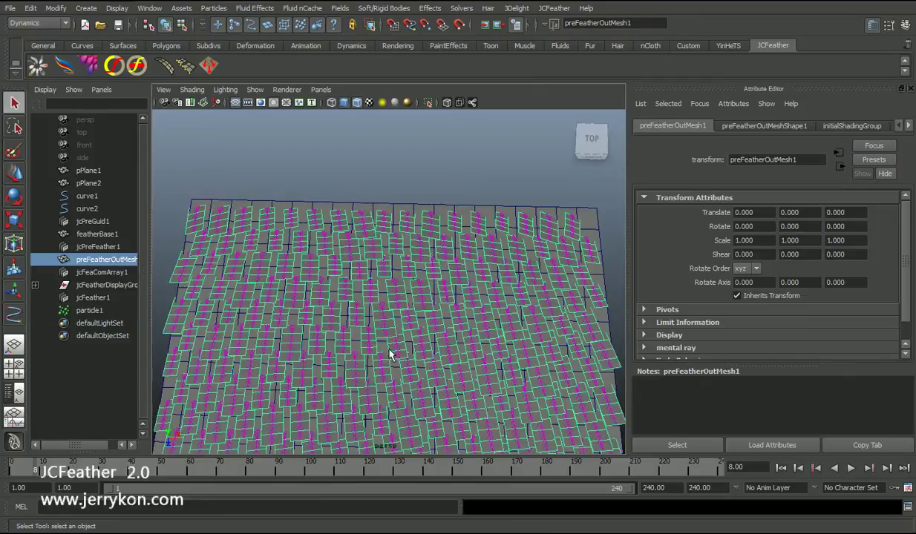
alt+drag(382, 345, 311, 347)
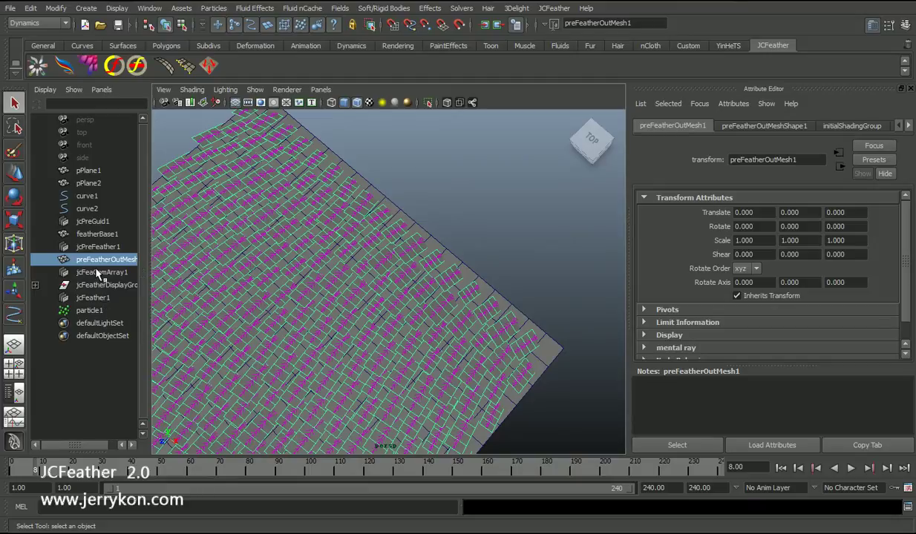
click(95, 247)
alt+middle_drag(317, 312, 432, 263)
alt+right_drag(432, 262, 393, 332)
alt+drag(453, 369, 520, 320)
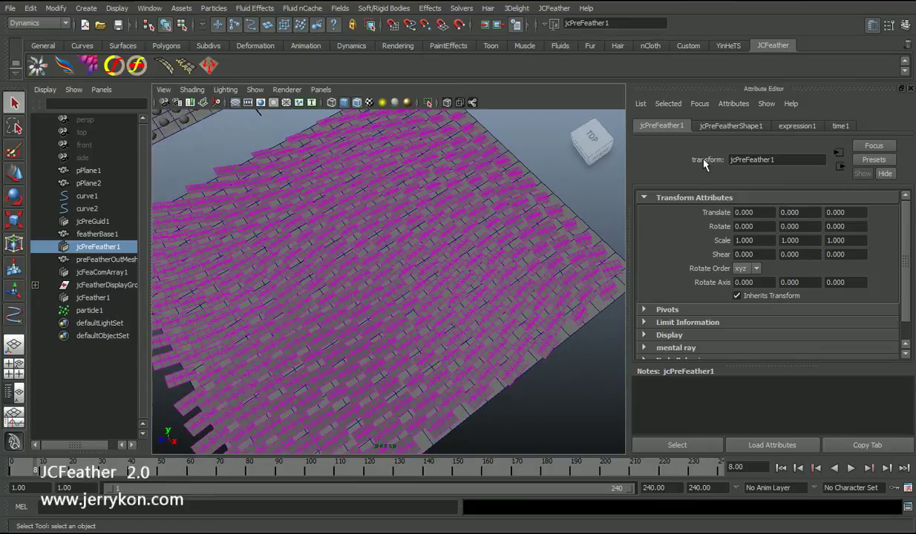
click(716, 128)
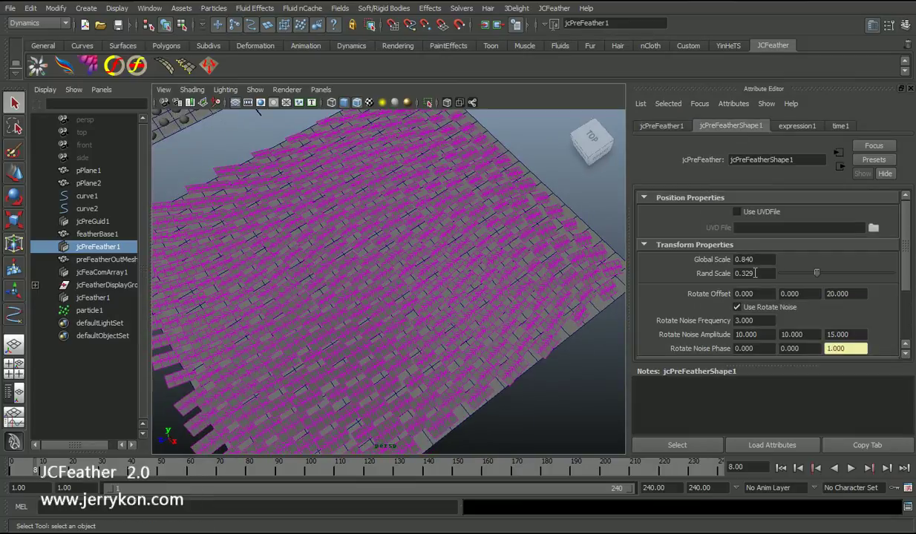
text(1)
key(Return)
alt+drag(548, 300, 505, 300)
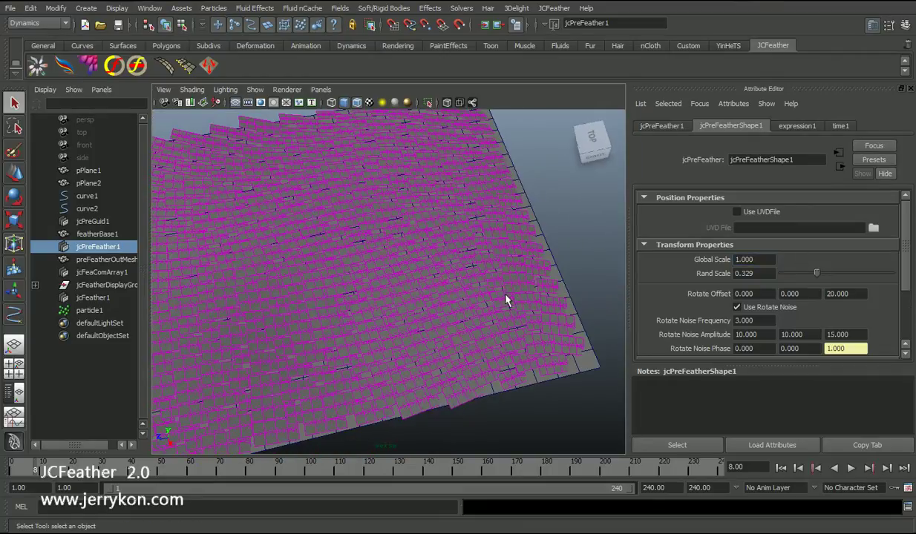
Step: Turn off Wireframe on Shaded and reduce the Rand Scale of jcPreFeatherShape1 to 0.035
click(192, 89)
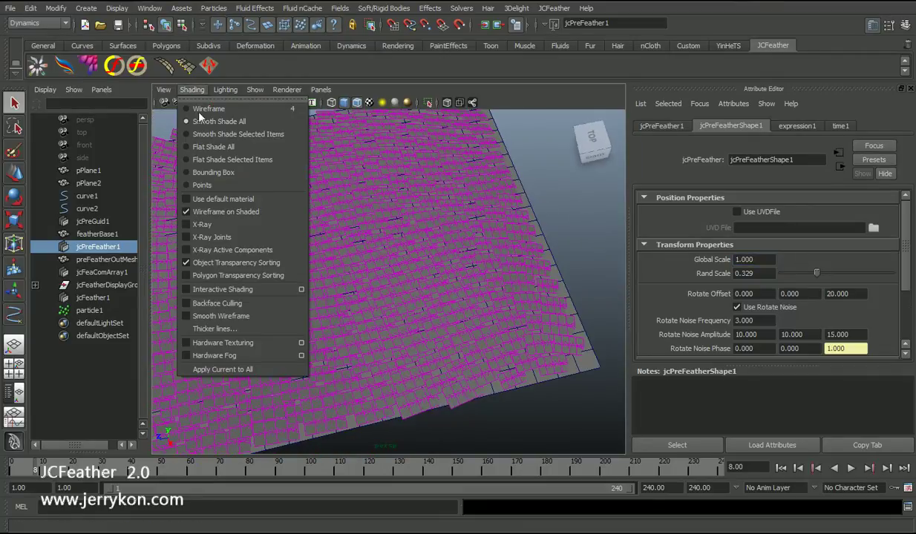
click(204, 205)
alt+drag(441, 288, 381, 331)
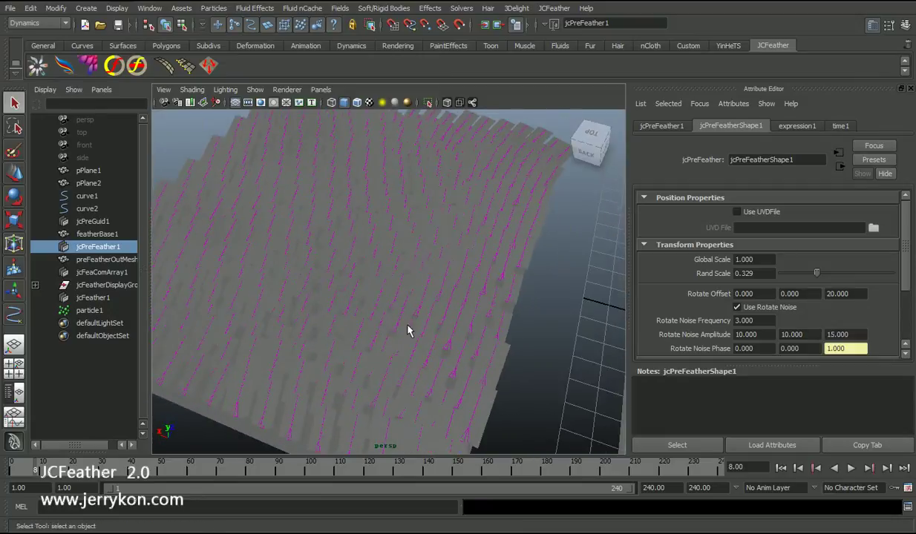
alt+drag(448, 314, 731, 292)
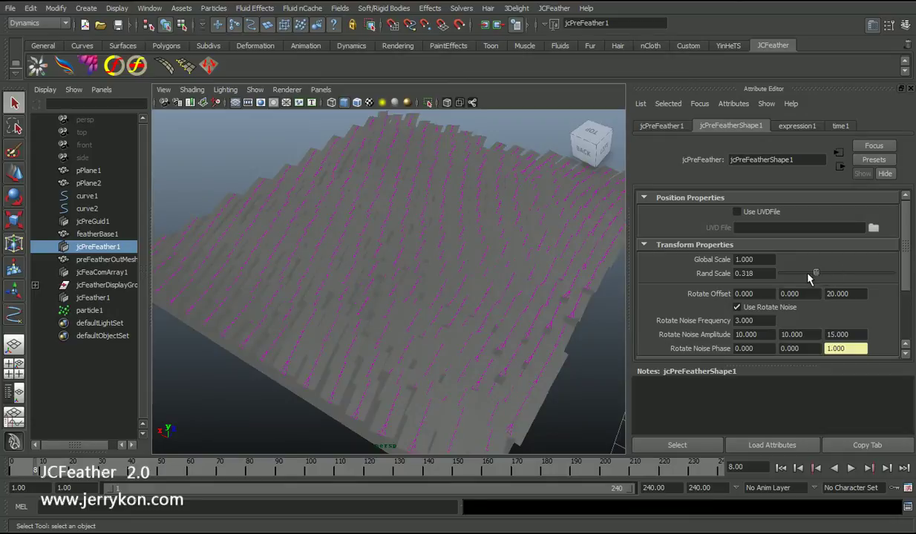
drag(796, 276, 788, 276)
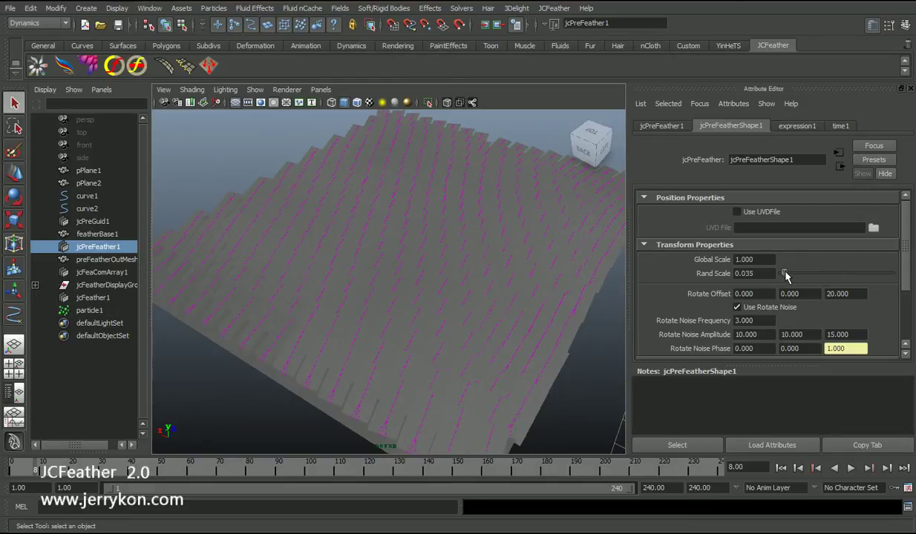
alt+drag(519, 273, 458, 271)
Step: Clear the selection, turn Wireframe on Shaded back on and compare the feathered plane with the particle plane
click(260, 138)
click(193, 89)
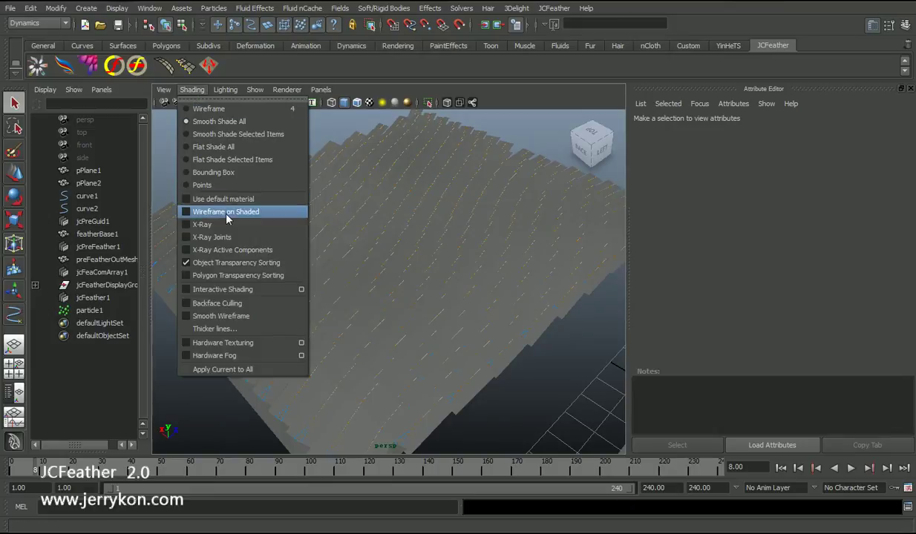
click(223, 212)
mouse_move(408, 243)
alt+mouse_down()
mouse_move(454, 262)
mouse_move(396, 283)
mouse_move(466, 280)
mouse_move(407, 247)
mouse_move(401, 258)
mouse_move(436, 262)
mouse_move(390, 241)
mouse_move(333, 259)
alt+mouse_up()
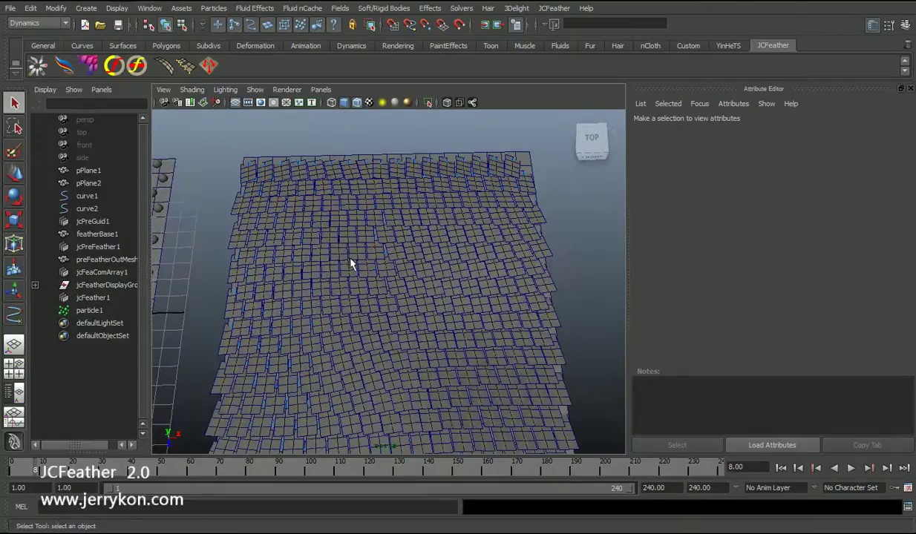
alt+right_drag(333, 260, 309, 254)
alt+middle_drag(341, 254, 507, 252)
alt+right_drag(461, 250, 425, 252)
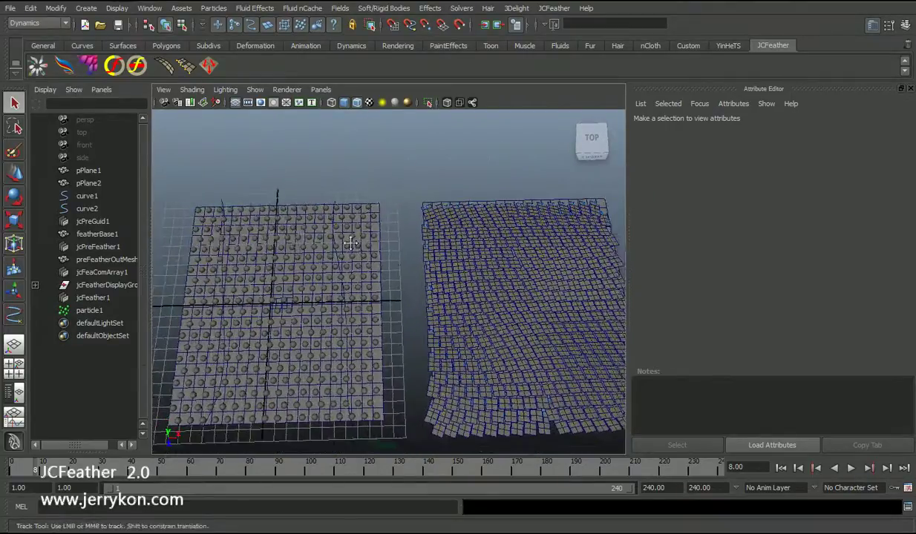